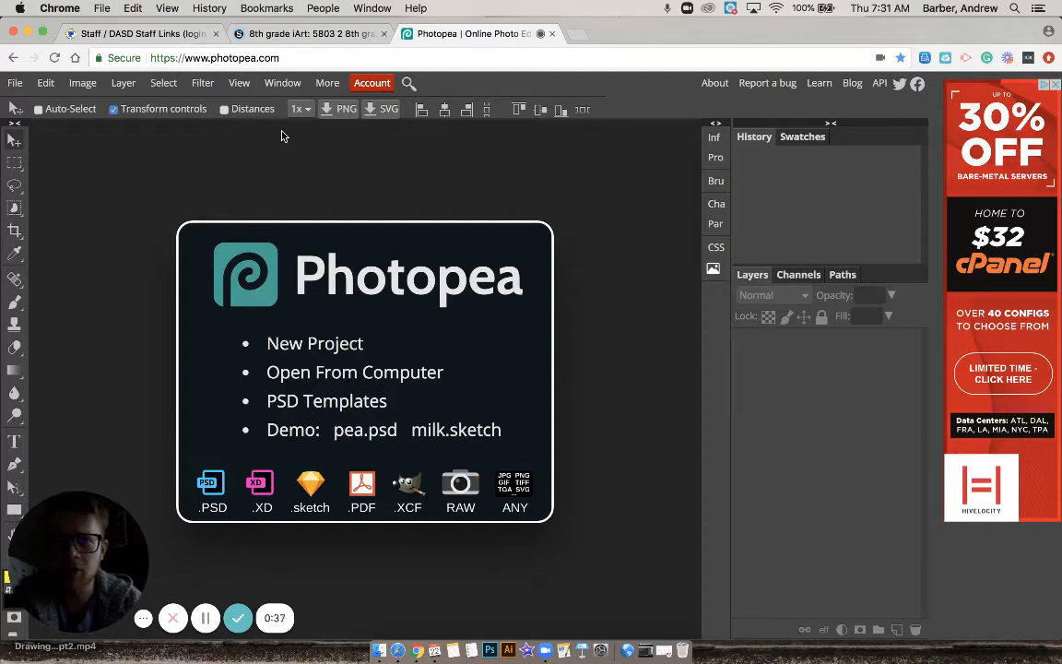
# Open the file Digital Painting (1).psd from the computer.
pyautogui.click(15, 84)
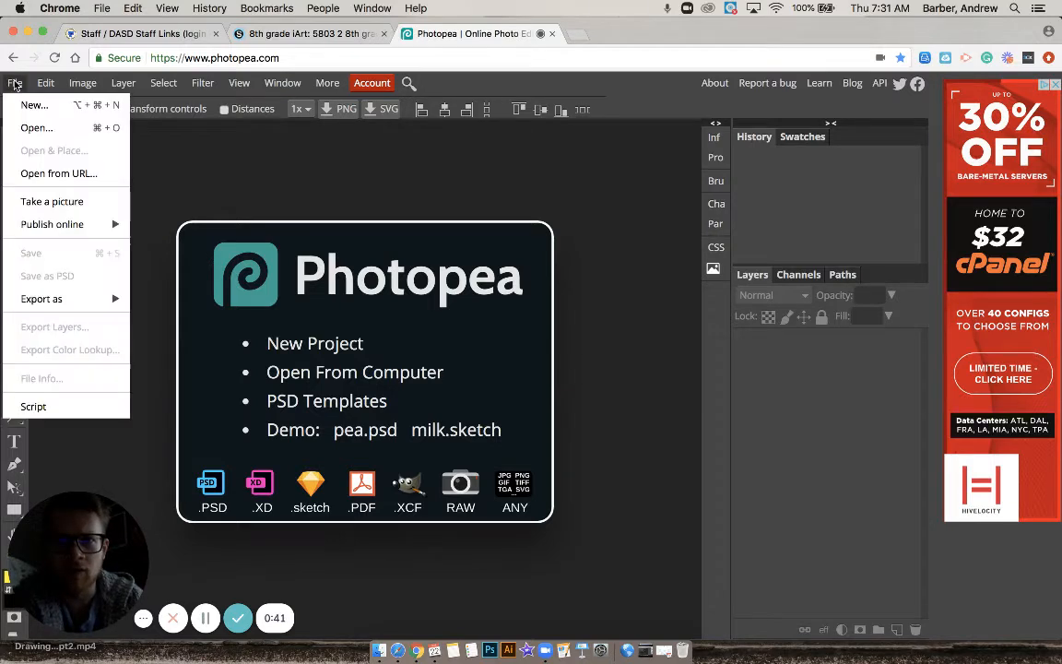
pyautogui.click(44, 129)
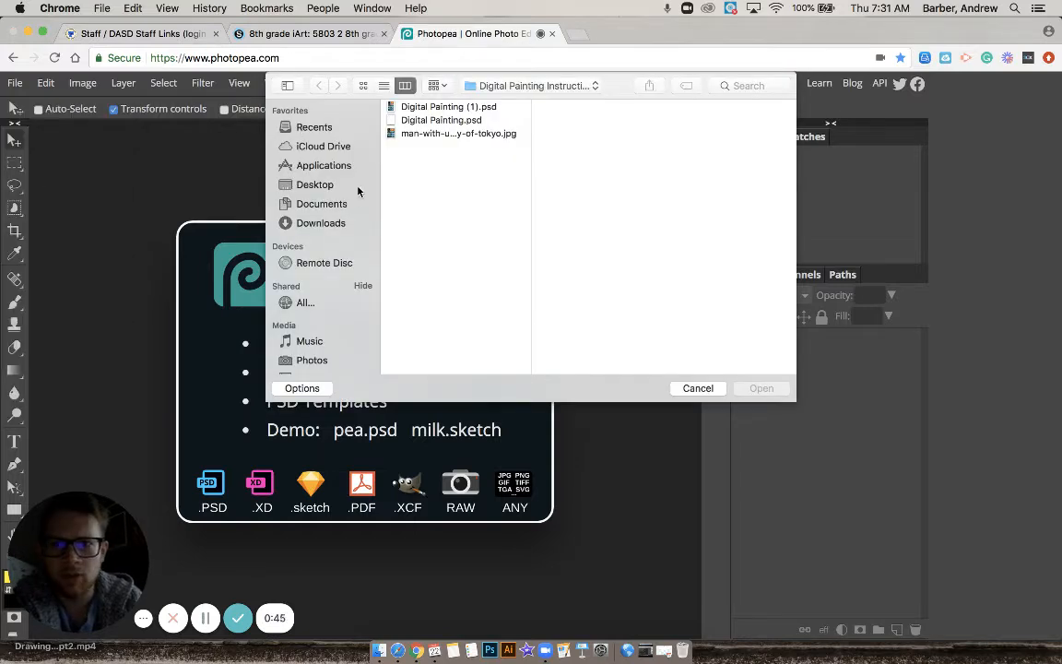
pyautogui.click(461, 108)
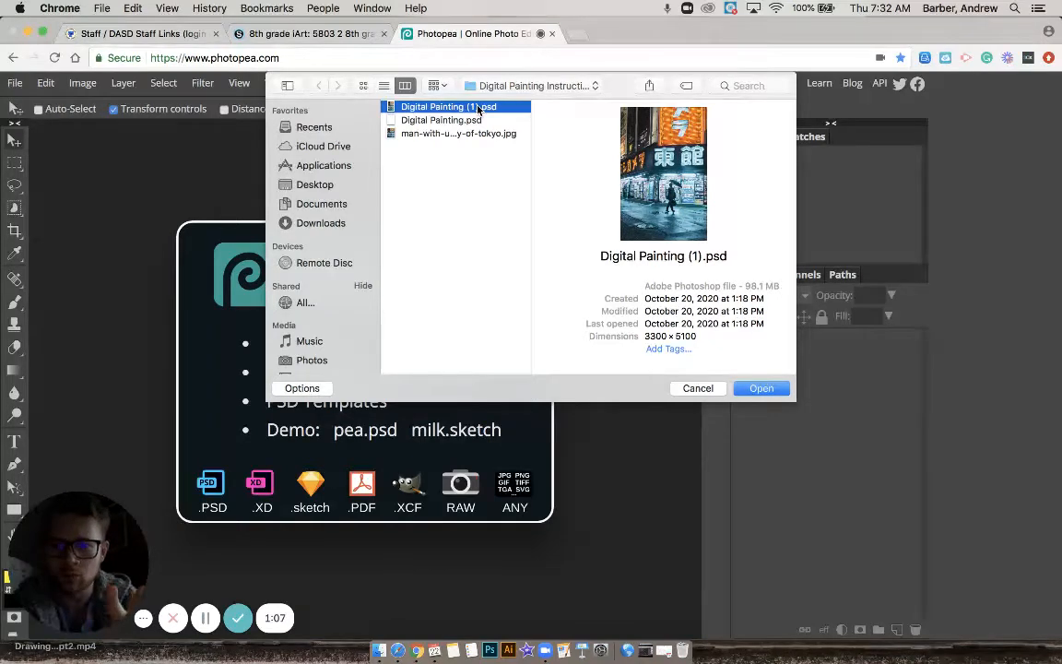
pyautogui.click(762, 389)
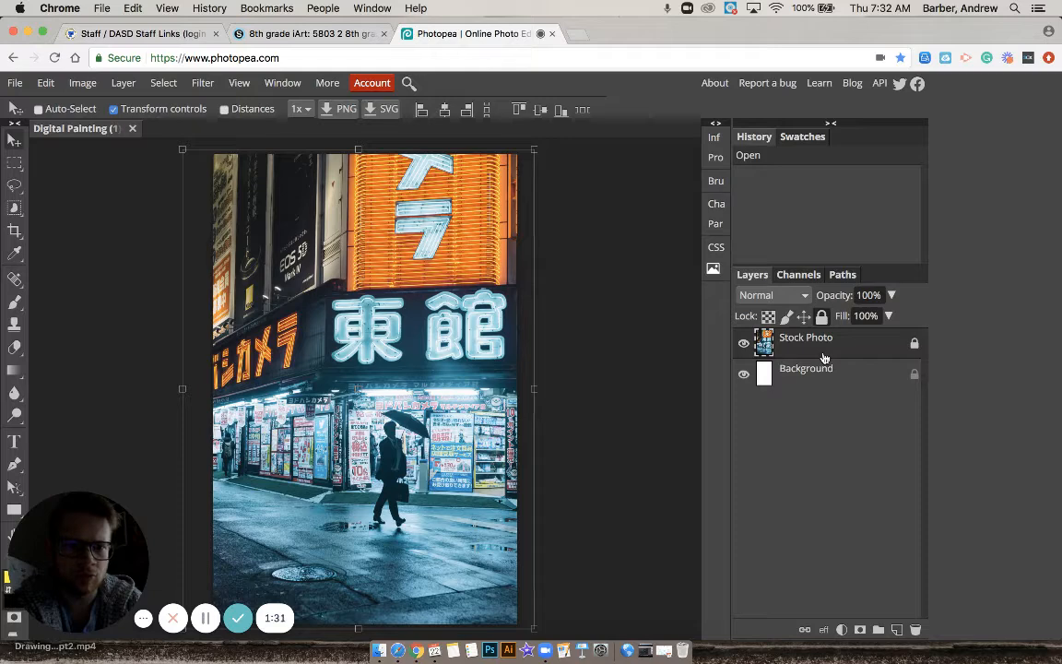
# Add a new empty layer above Stock Photo and delete it again.
pyautogui.click(902, 634)
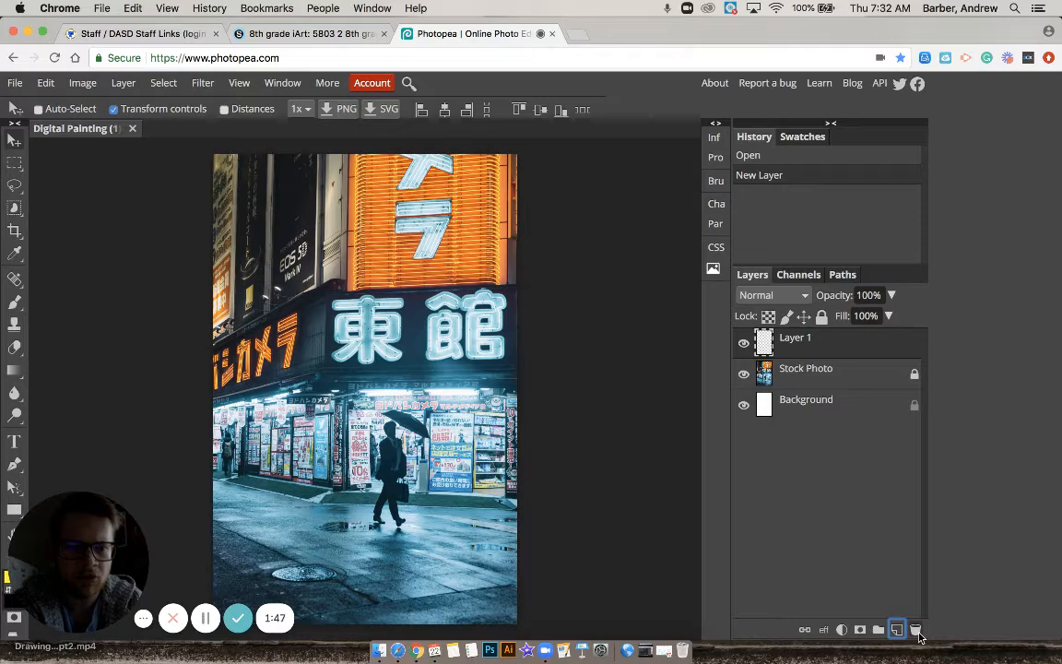
pyautogui.click(915, 629)
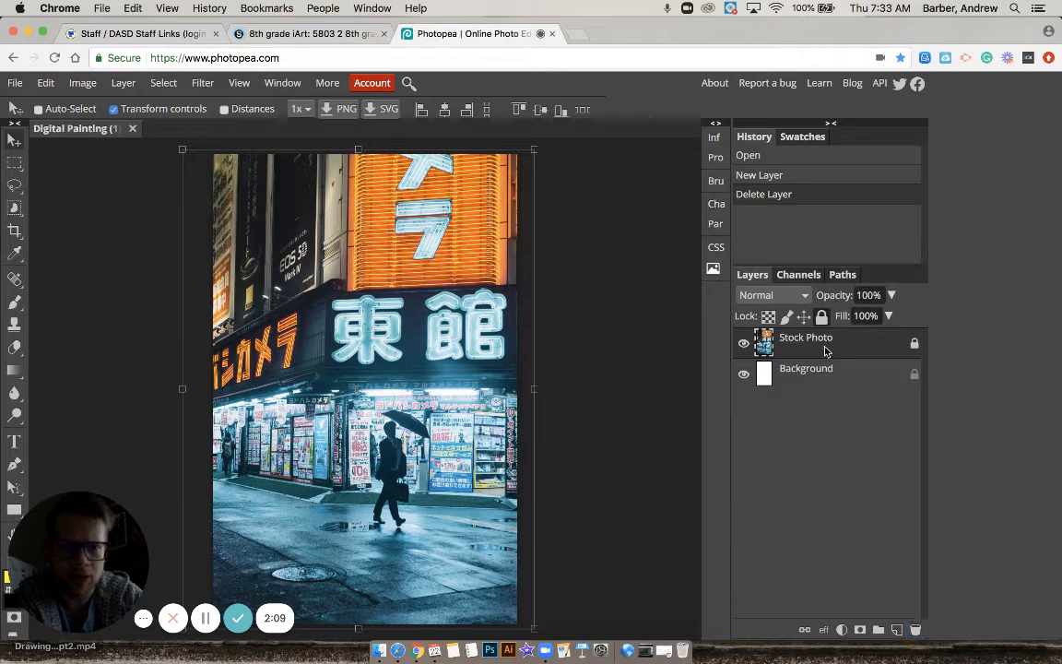
# Duplicate the Stock Photo layer and rename the copy "Painting".
pyautogui.moveTo(826, 349); pyautogui.dragTo(895, 629)
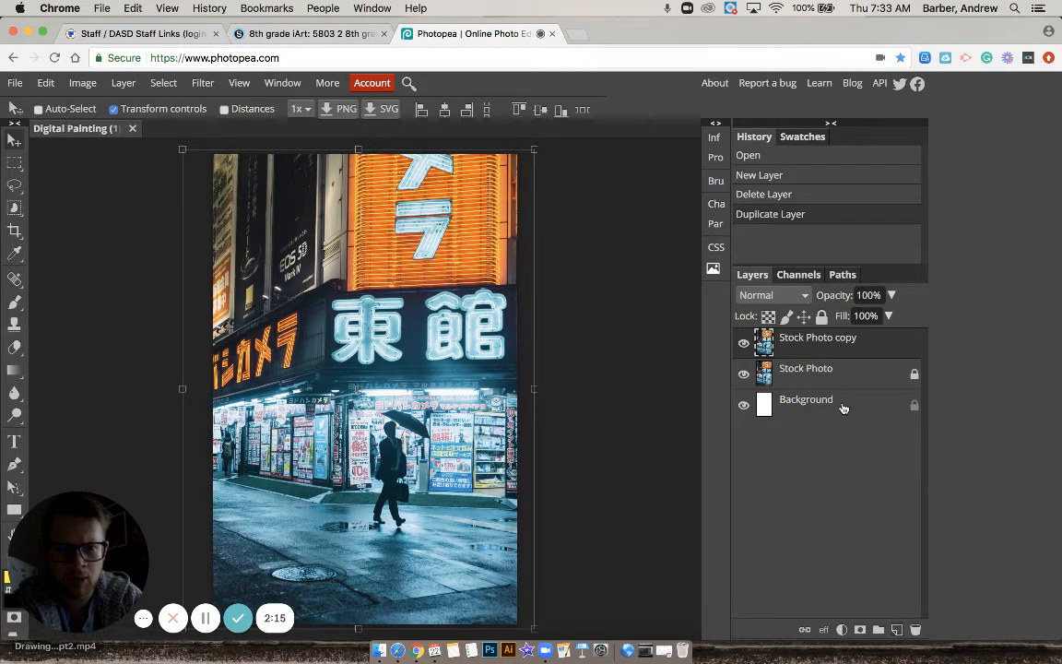
pyautogui.doubleClick(820, 340)
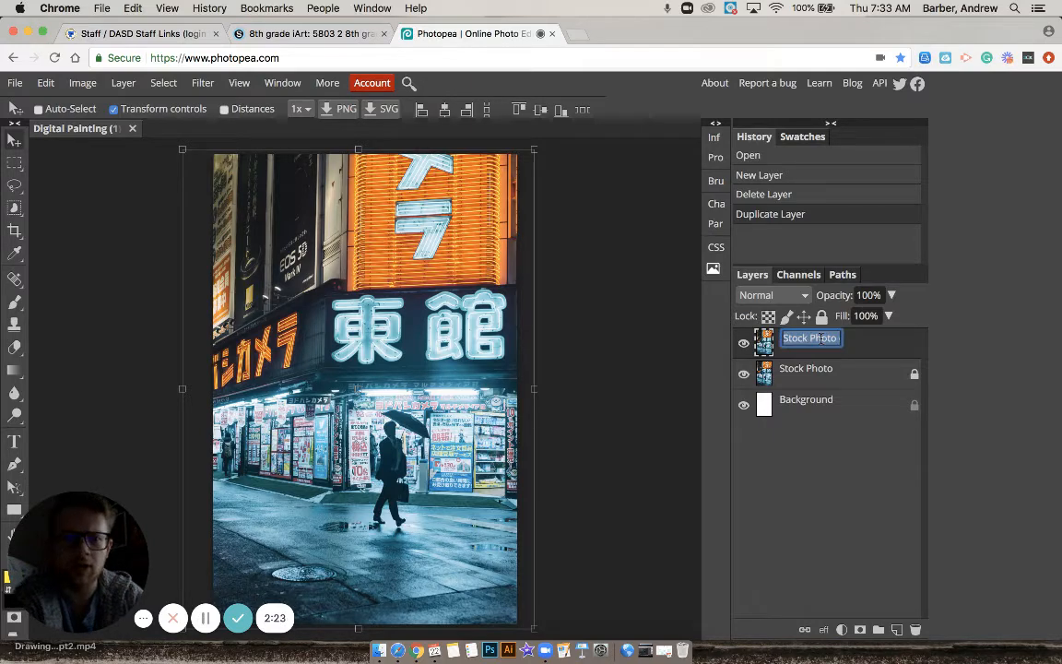
pyautogui.write('Painting')
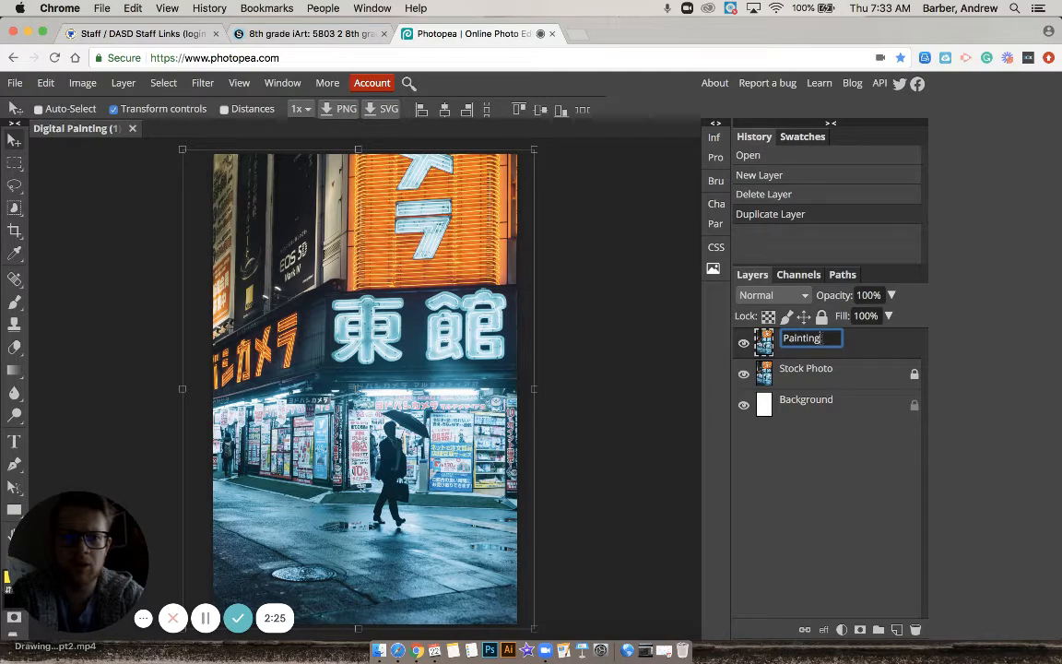
pyautogui.press('Return')
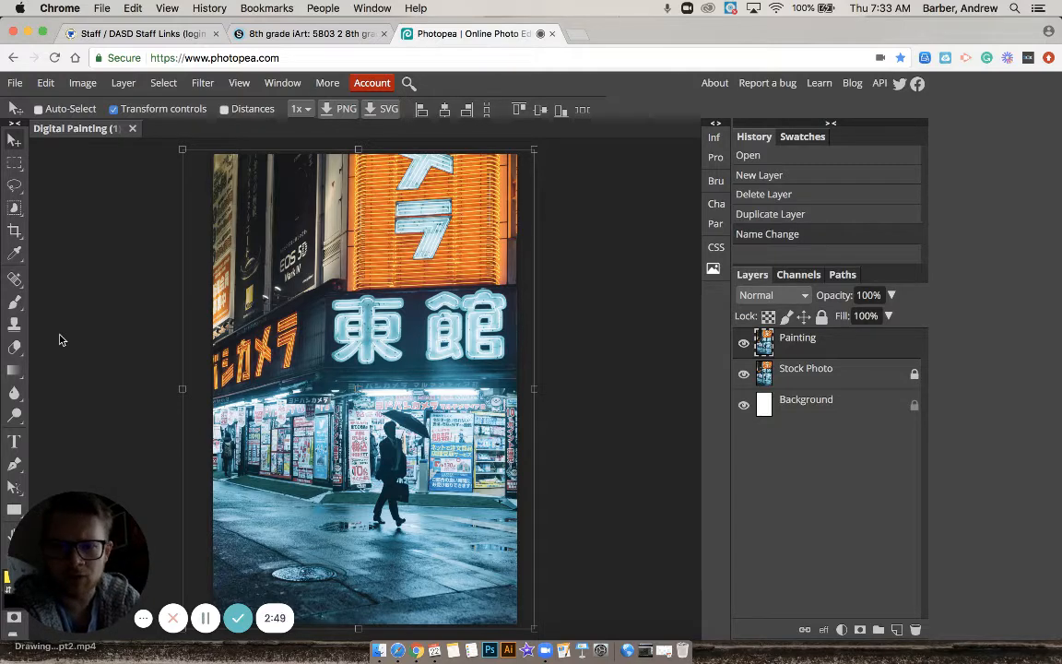
# Activate the Smudge tool and set its brush size to 97 px.
pyautogui.click(13, 396)
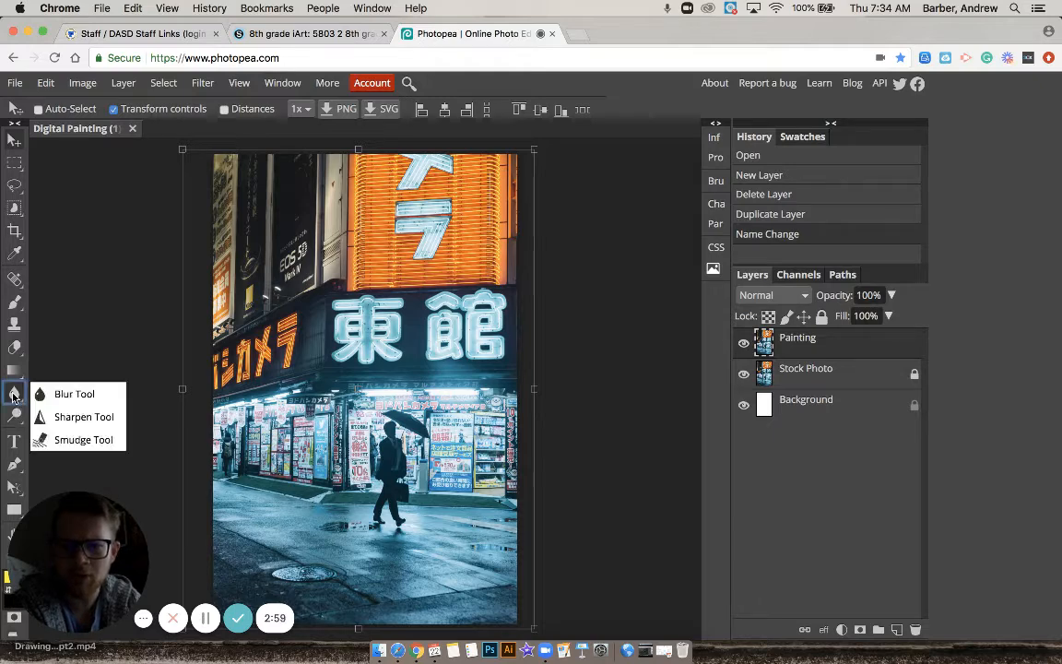
pyautogui.click(58, 441)
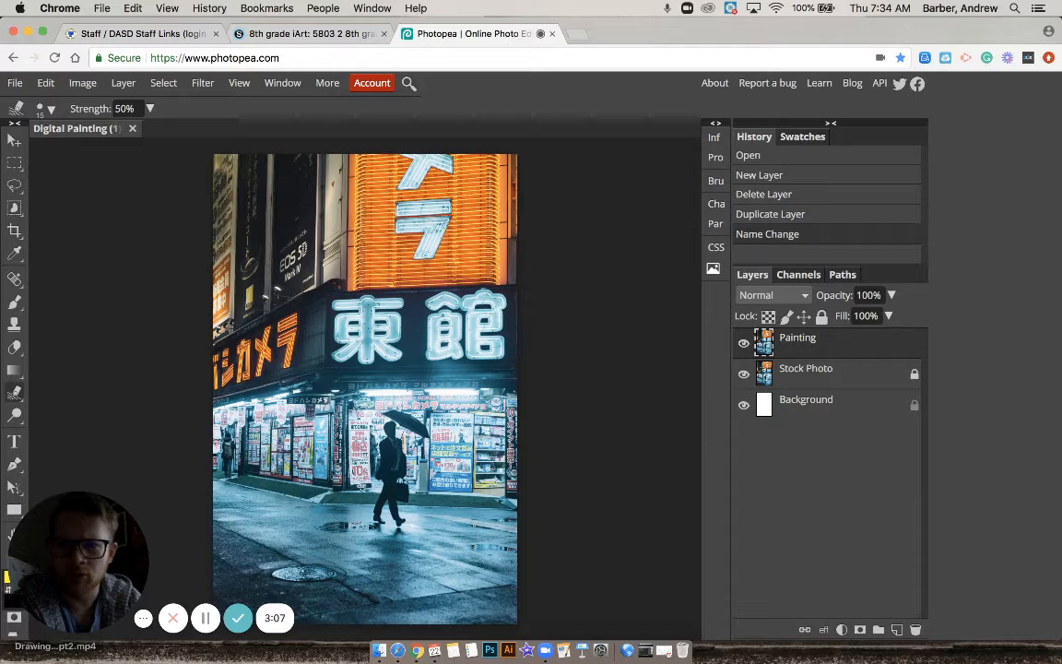
pyautogui.click(150, 110)
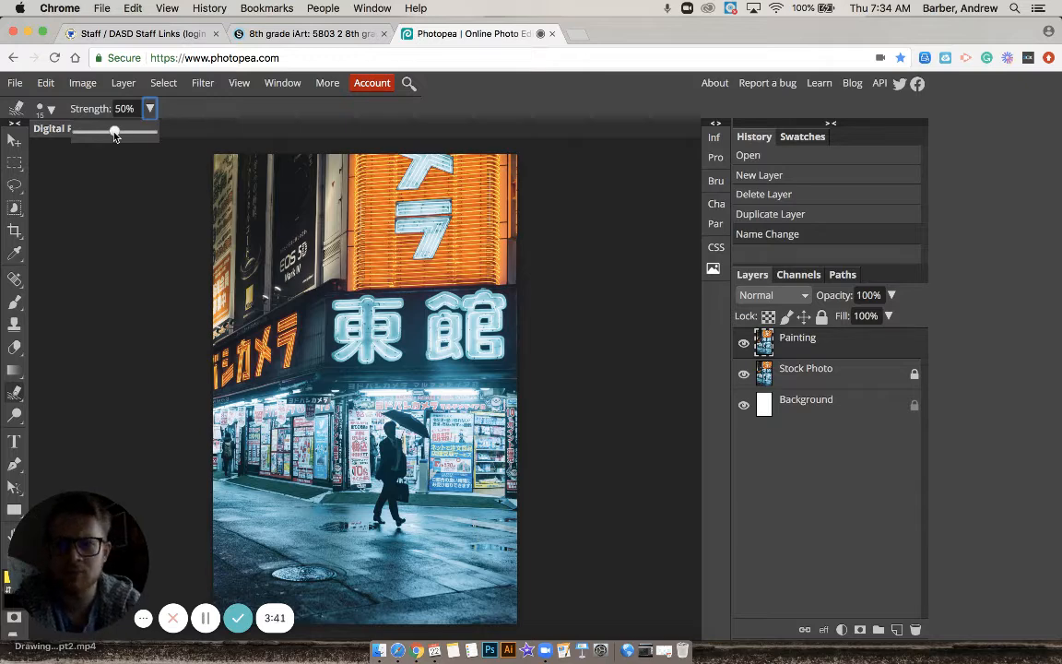
pyautogui.click(50, 109)
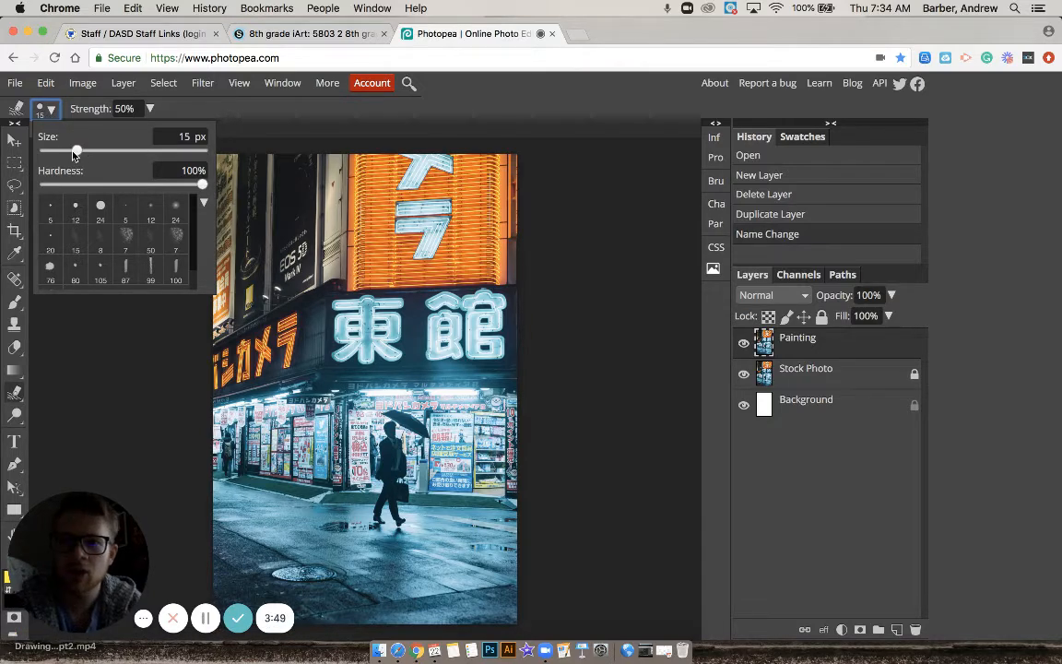
pyautogui.moveTo(76, 154)
pyautogui.mouseDown()
pyautogui.moveTo(62, 154)
pyautogui.moveTo(89, 155)
pyautogui.mouseUp()
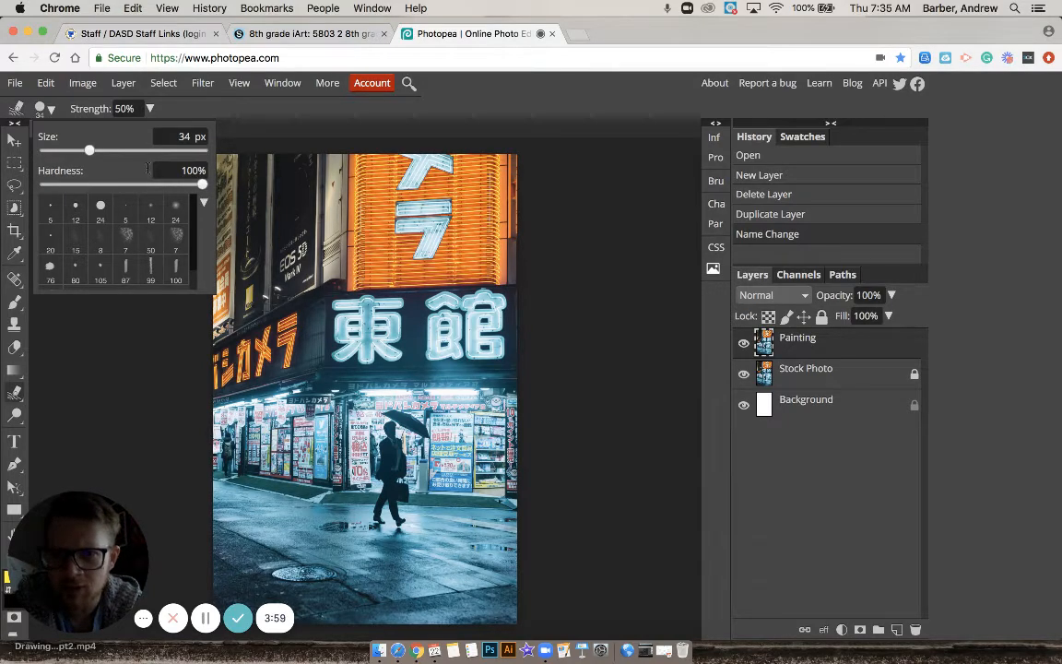
pyautogui.click(111, 149)
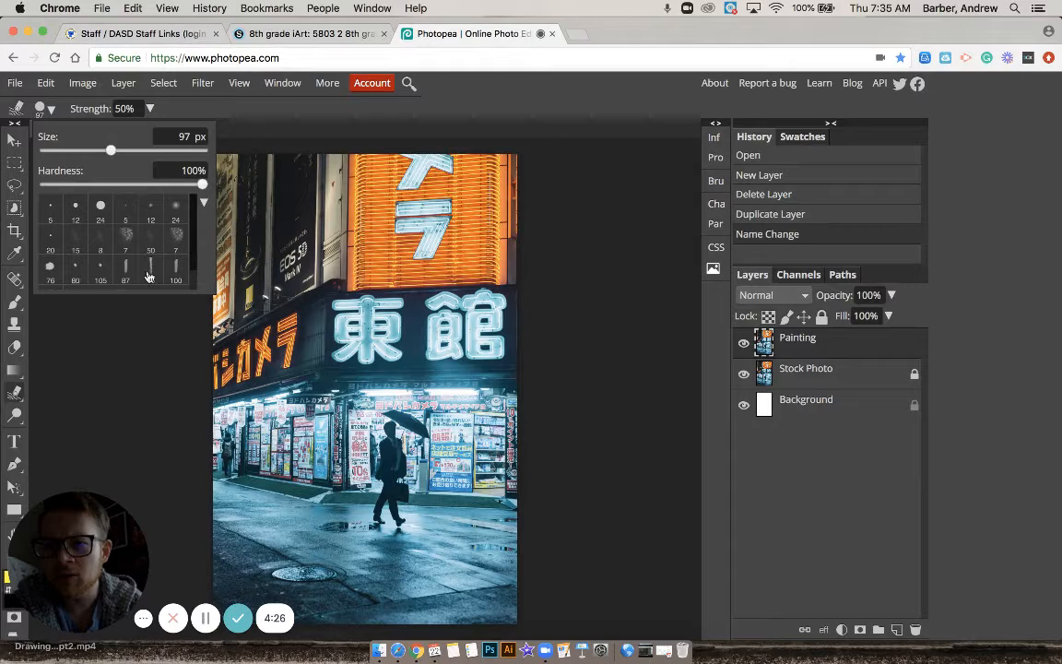
# Choose the Sketching Soft brush tip for the Smudge tool and enlarge it to 255 px.
pyautogui.scroll(-1, 166, 249)
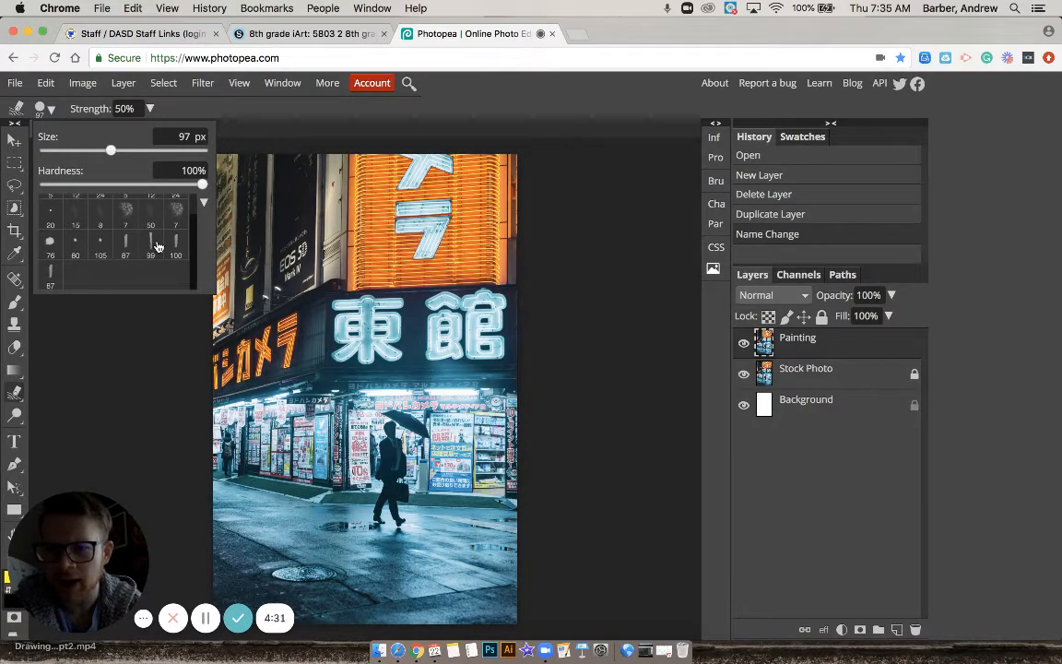
pyautogui.scroll(1, 157, 247)
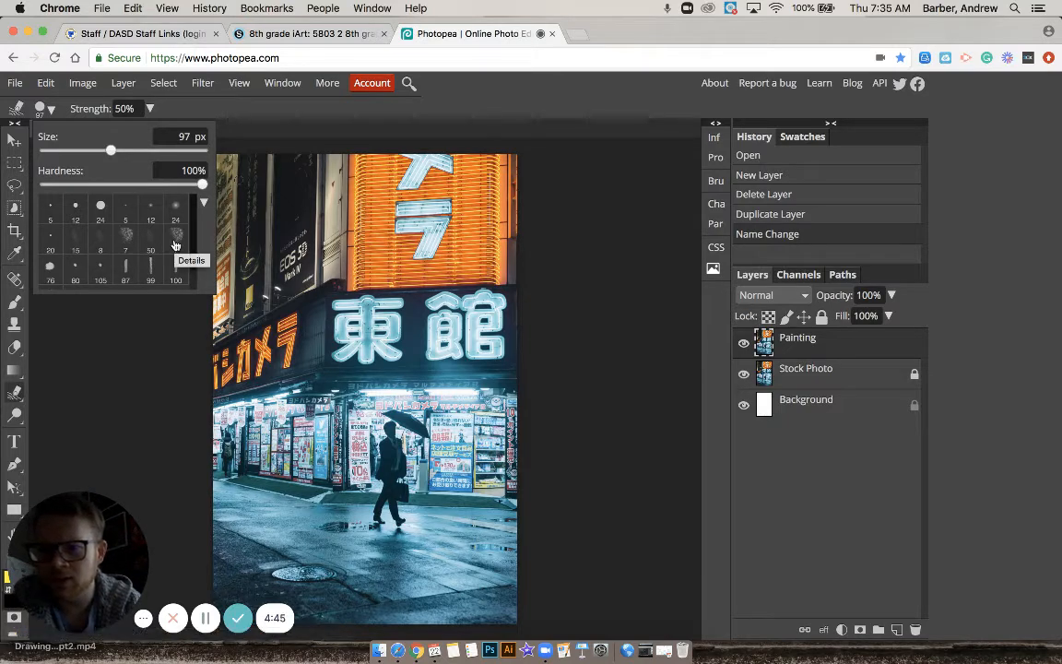
pyautogui.scroll(-1, 159, 241)
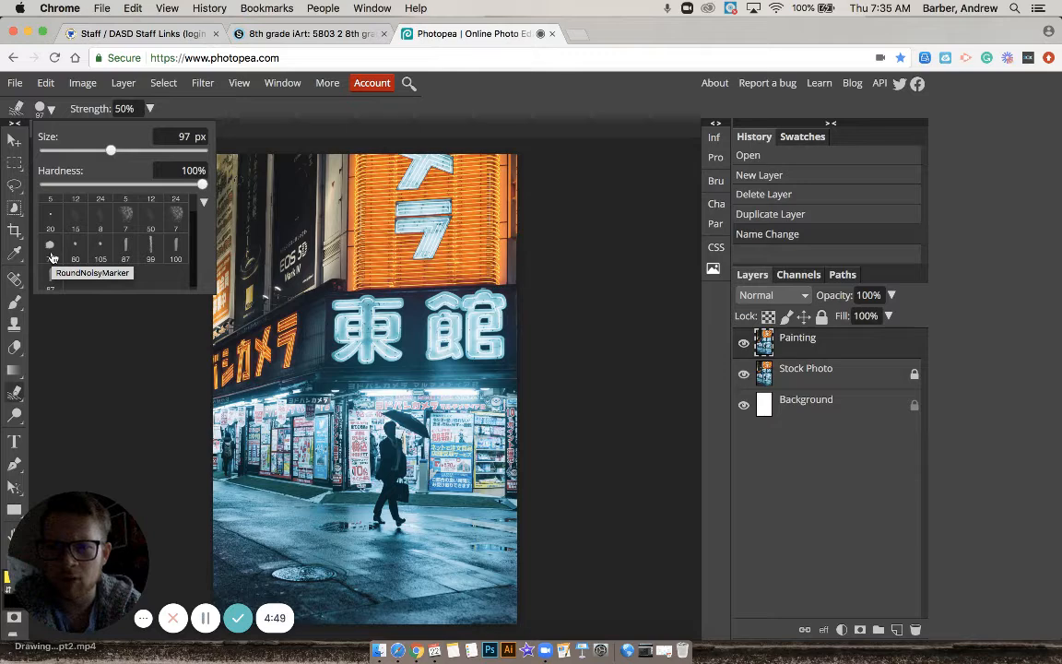
pyautogui.scroll(1, 53, 258)
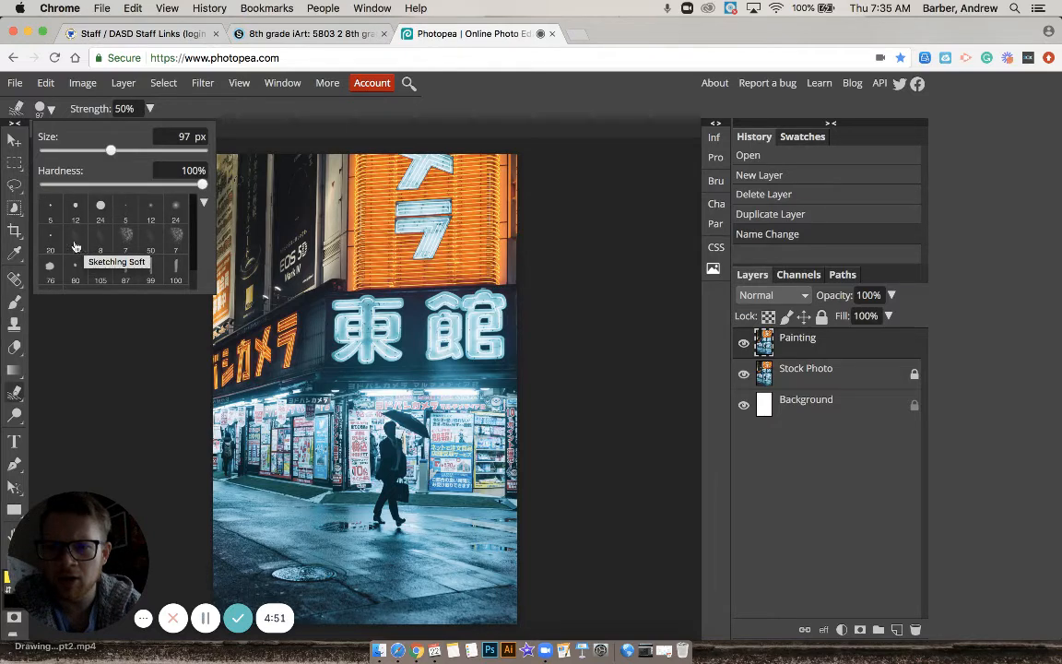
pyautogui.click(75, 245)
pyautogui.moveTo(95, 151); pyautogui.dragTo(120, 155)
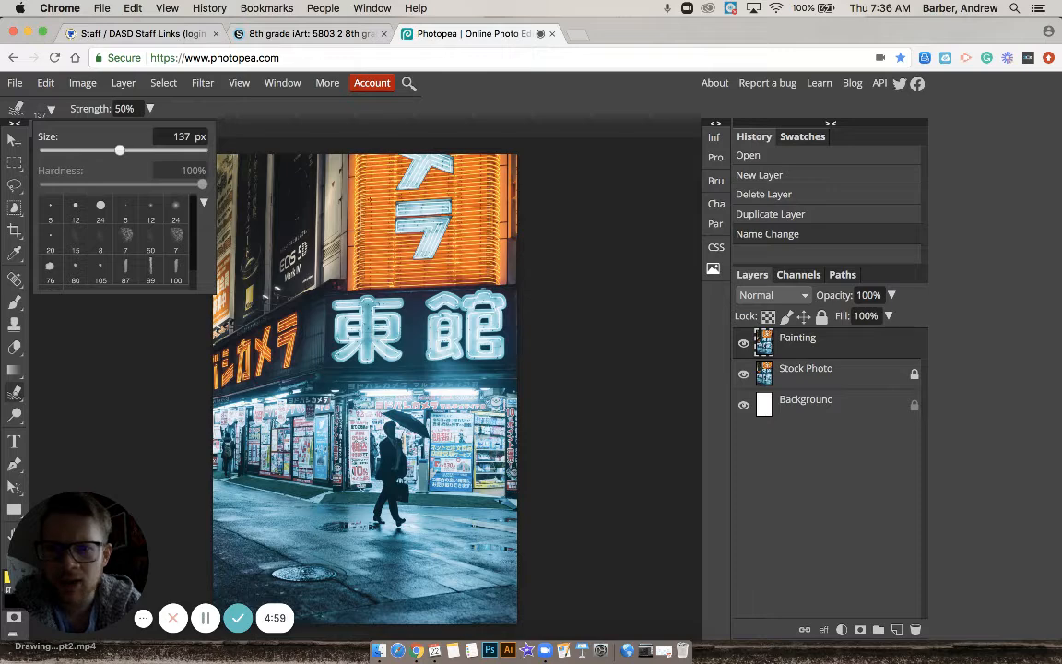
pyautogui.moveTo(130, 154); pyautogui.dragTo(140, 155)
pyautogui.click(411, 141)
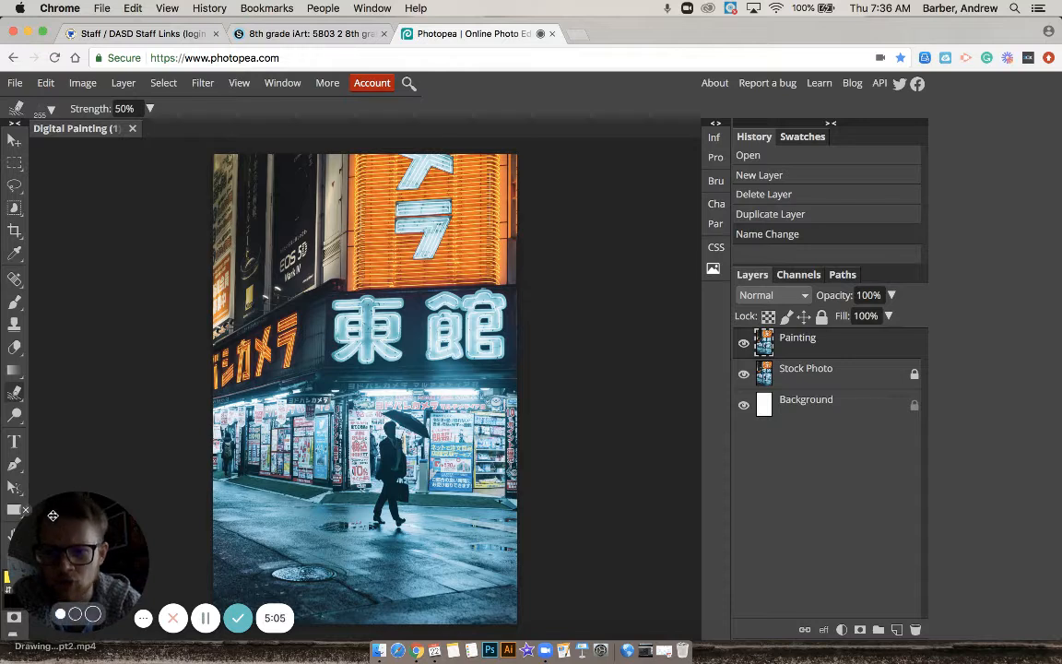
# Examine the orange neon sign and the wall edge beside it up close using the Zoom tool.
pyautogui.moveTo(53, 512); pyautogui.dragTo(97, 510)
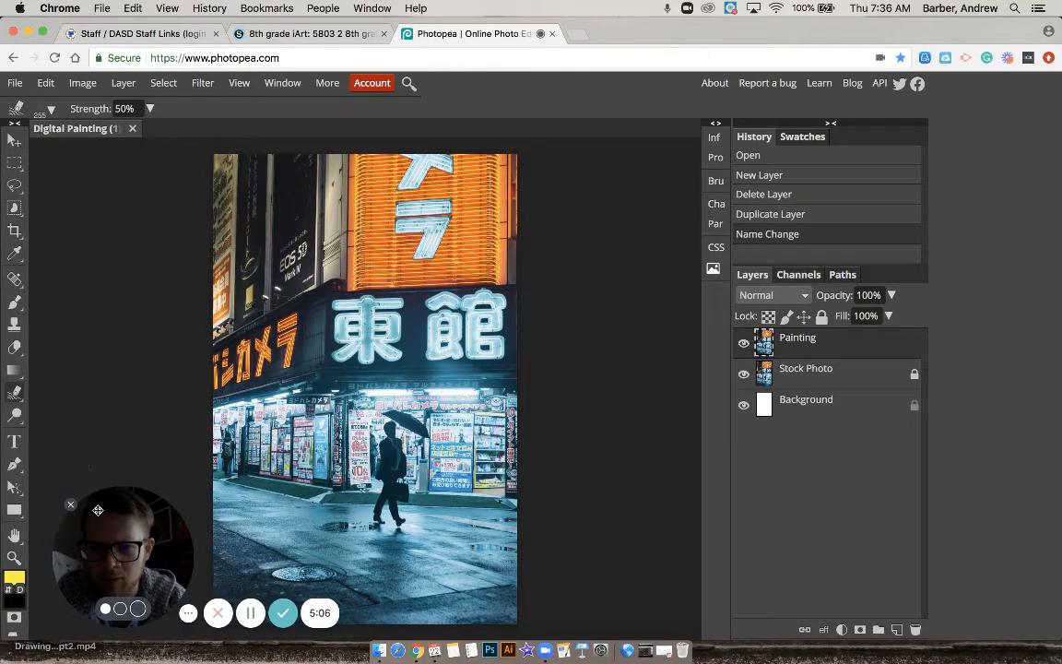
pyautogui.click(13, 560)
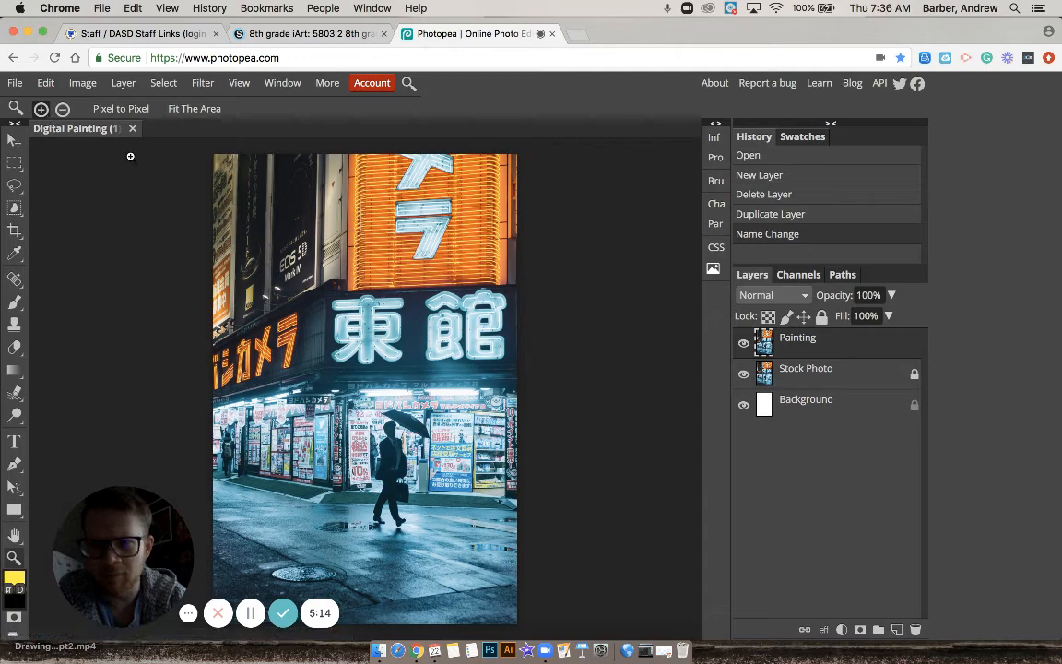
pyautogui.click(395, 232)
pyautogui.click(395, 231)
pyautogui.click(395, 232)
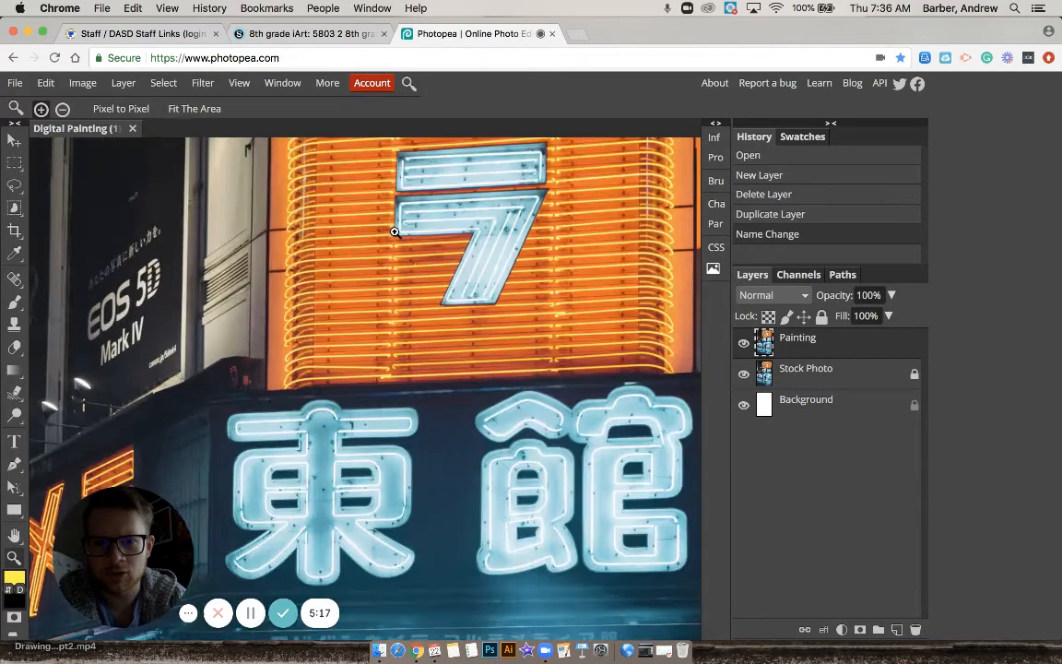
pyautogui.click(395, 231)
pyautogui.click(63, 109)
pyautogui.click(308, 235)
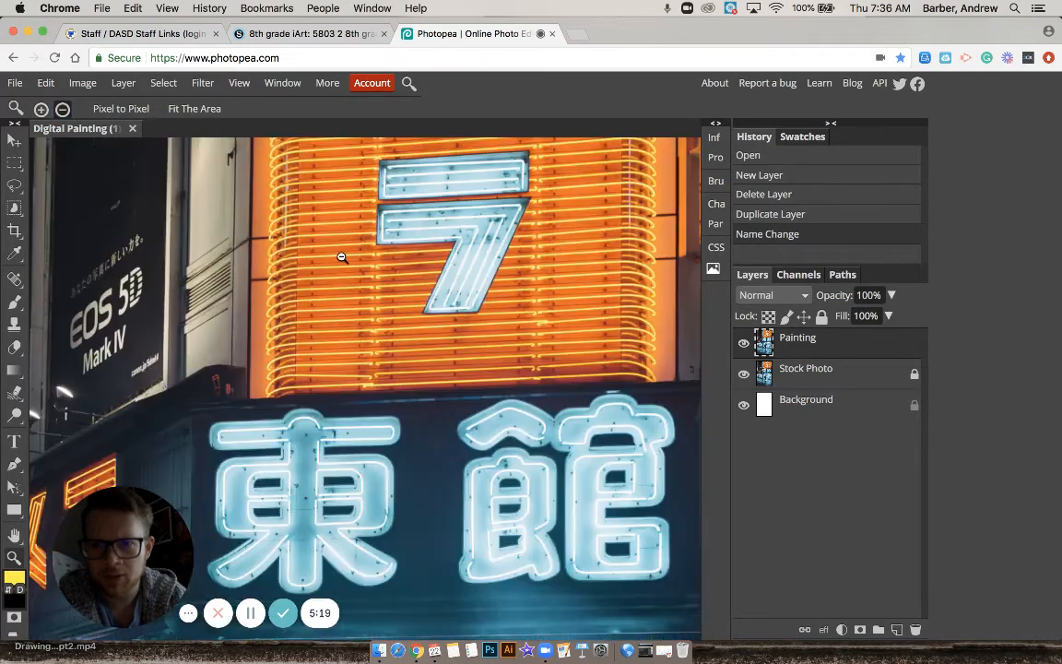
pyautogui.click(308, 235)
pyautogui.click(40, 109)
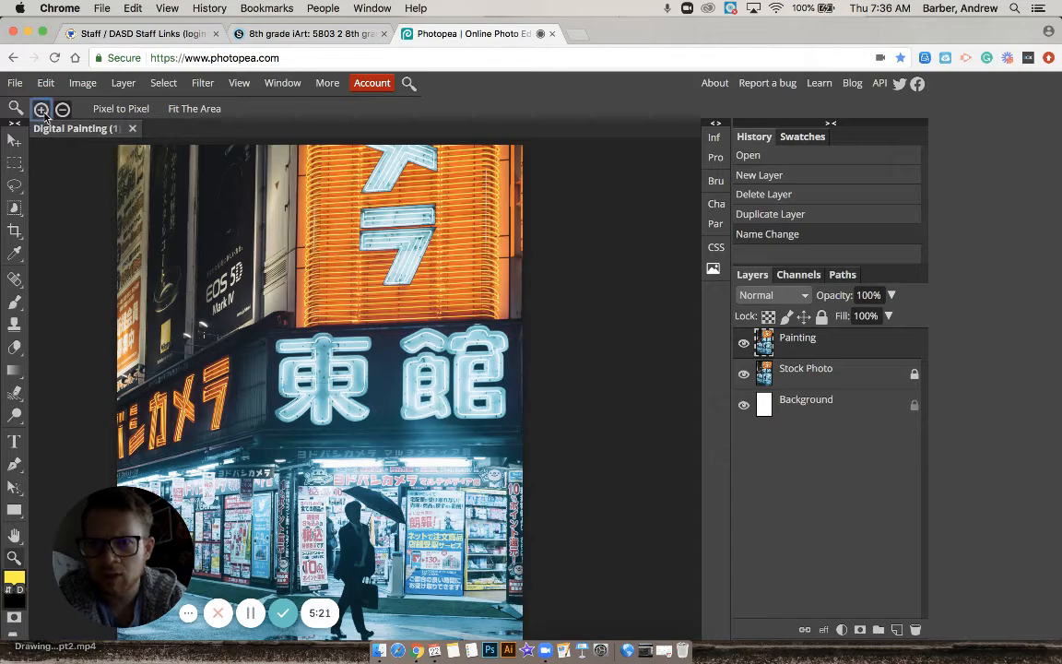
pyautogui.click(334, 259)
pyautogui.click(333, 259)
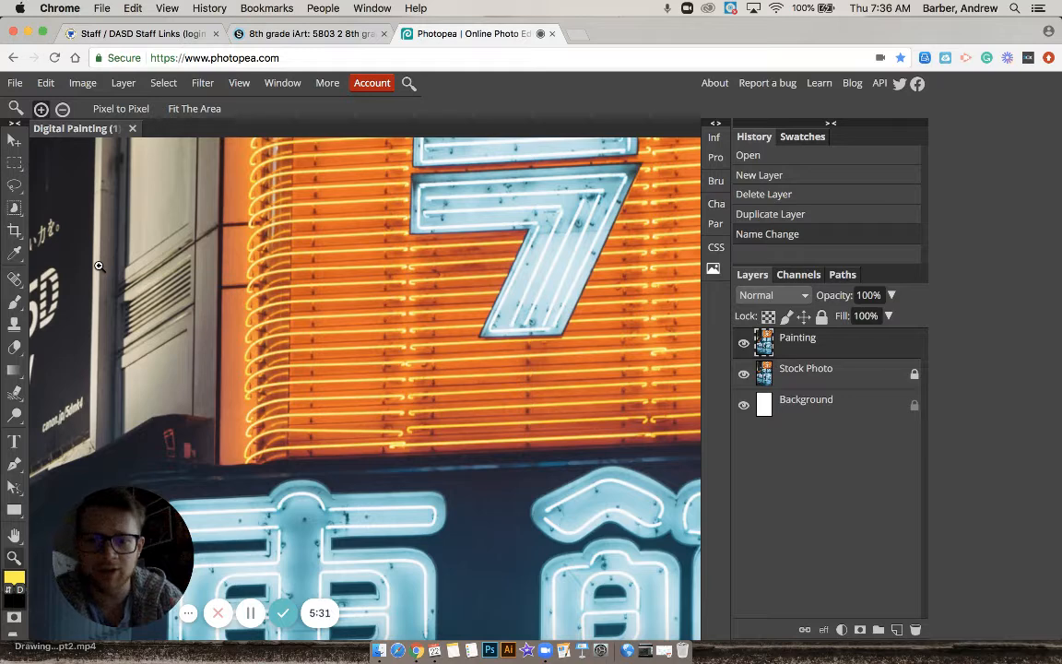
# Return to the Smudge tool, set its brush size to 149 px and dab the lower part of the orange sign.
pyautogui.click(11, 395)
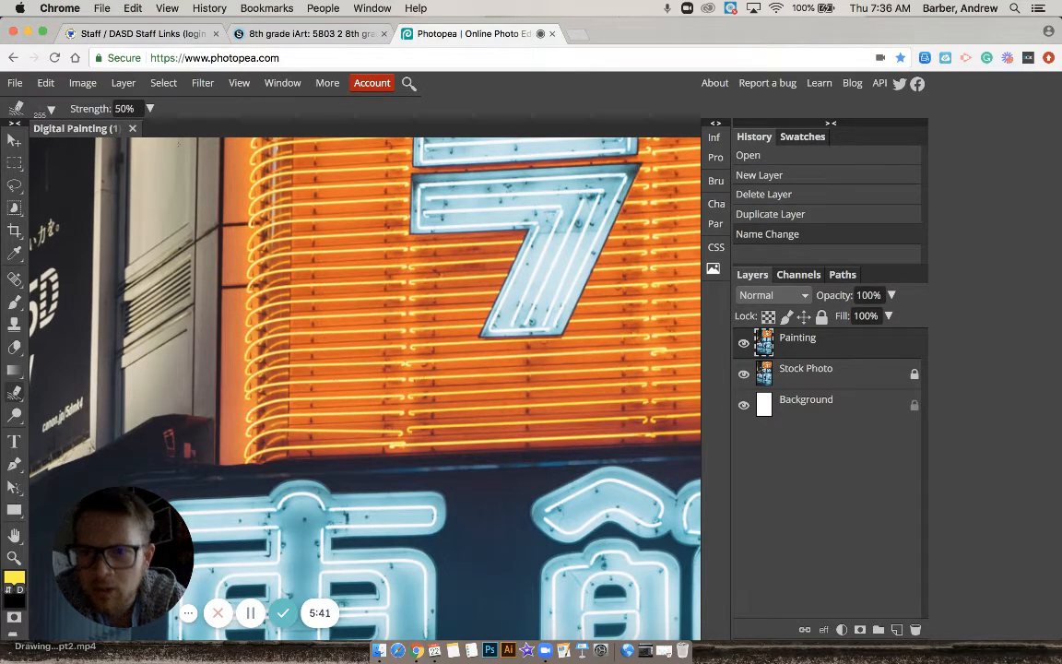
pyautogui.click(50, 109)
pyautogui.moveTo(138, 150); pyautogui.dragTo(75, 158)
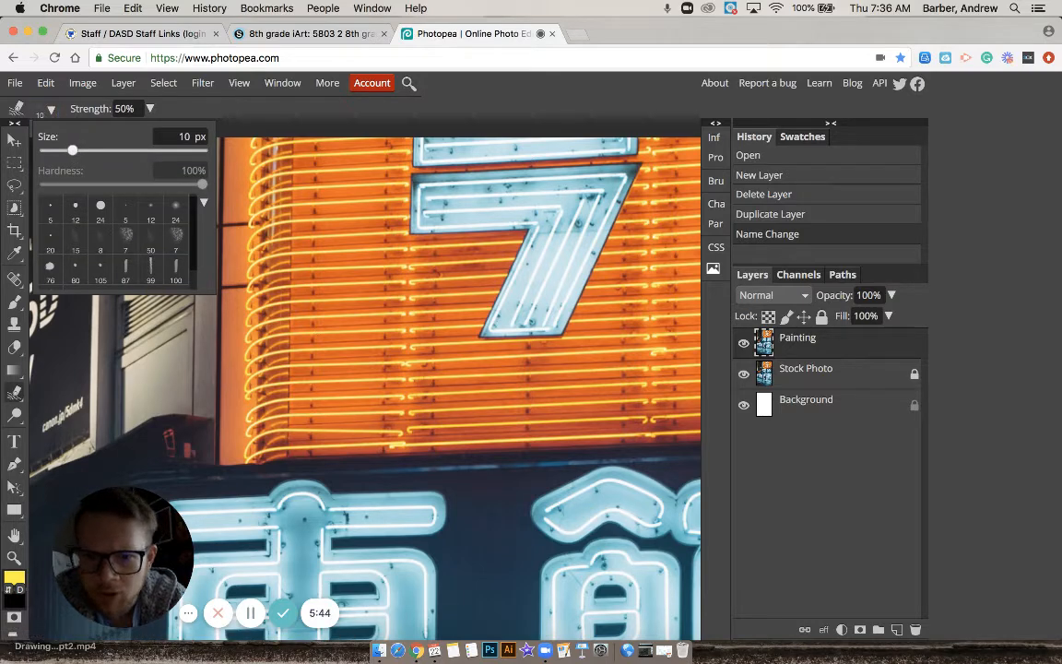
pyautogui.moveTo(72, 150); pyautogui.dragTo(174, 150)
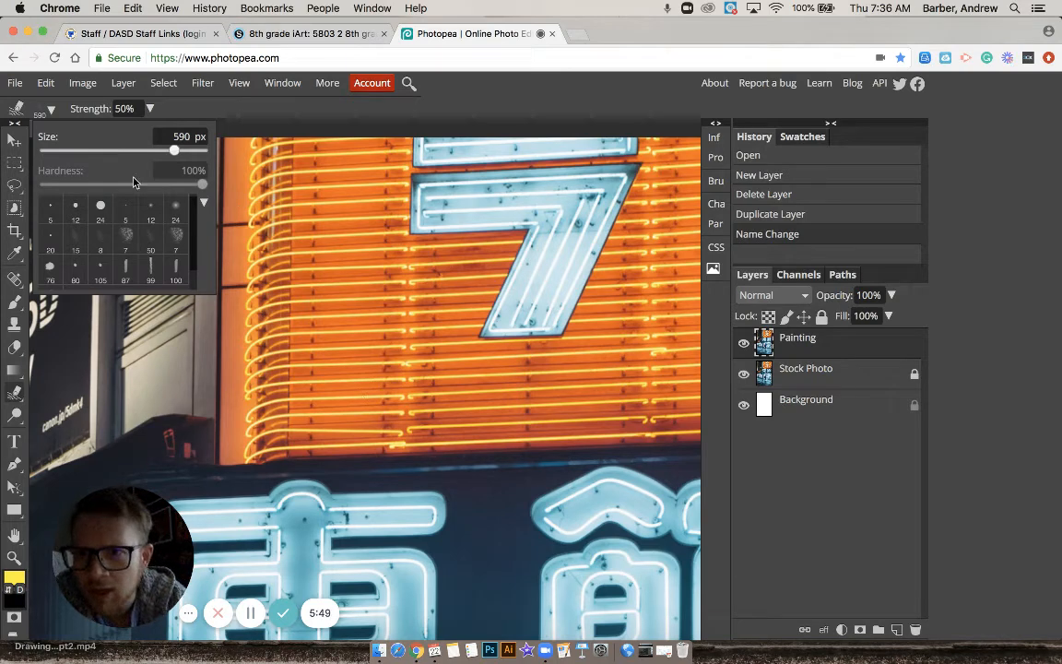
pyautogui.click(124, 153)
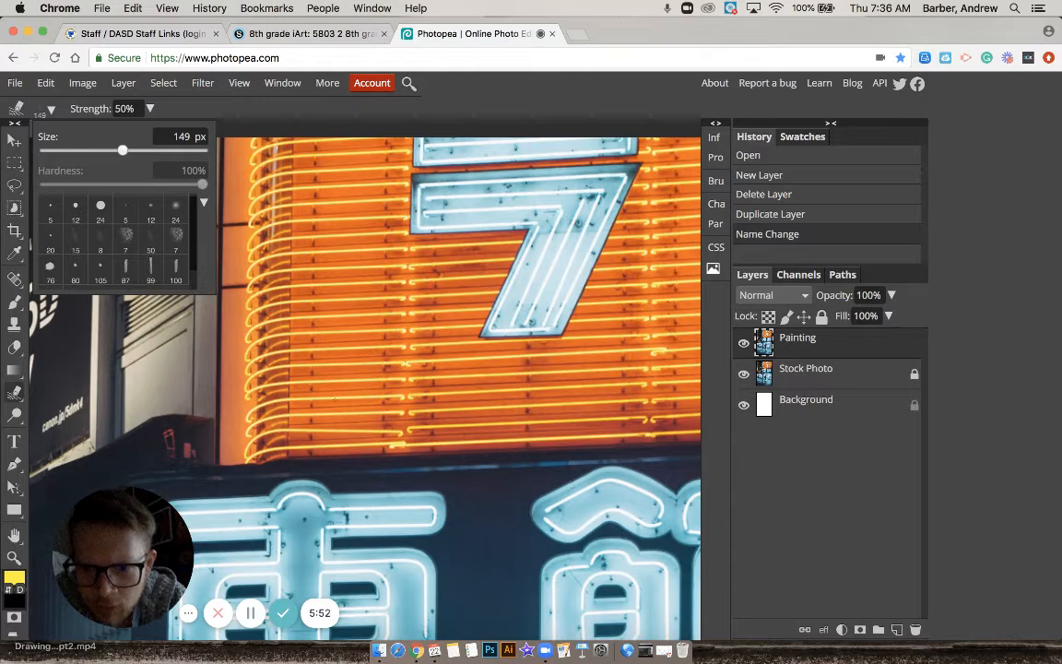
pyautogui.click(335, 399)
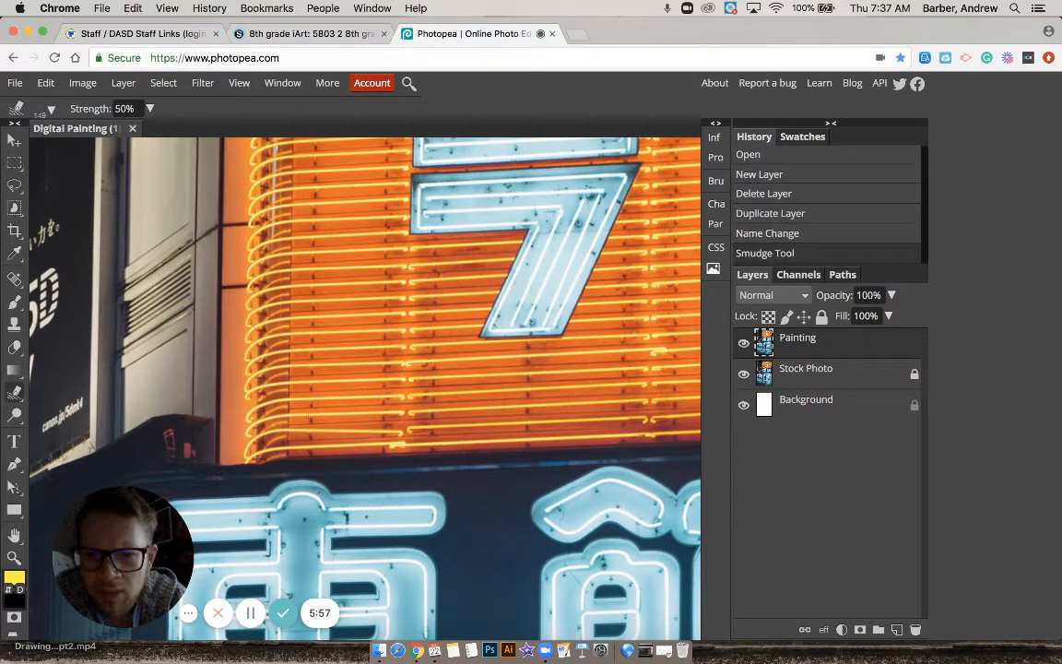
# Choose the 24 px hard round brush tip for the Smudge tool and enlarge it to 50 px.
pyautogui.click(44, 109)
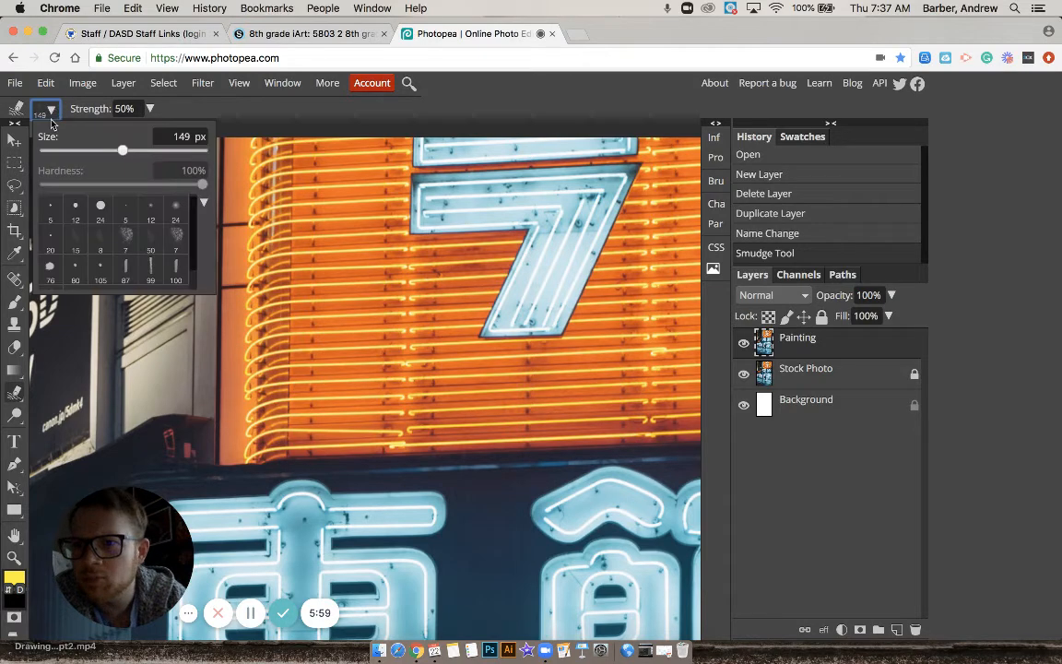
pyautogui.click(82, 218)
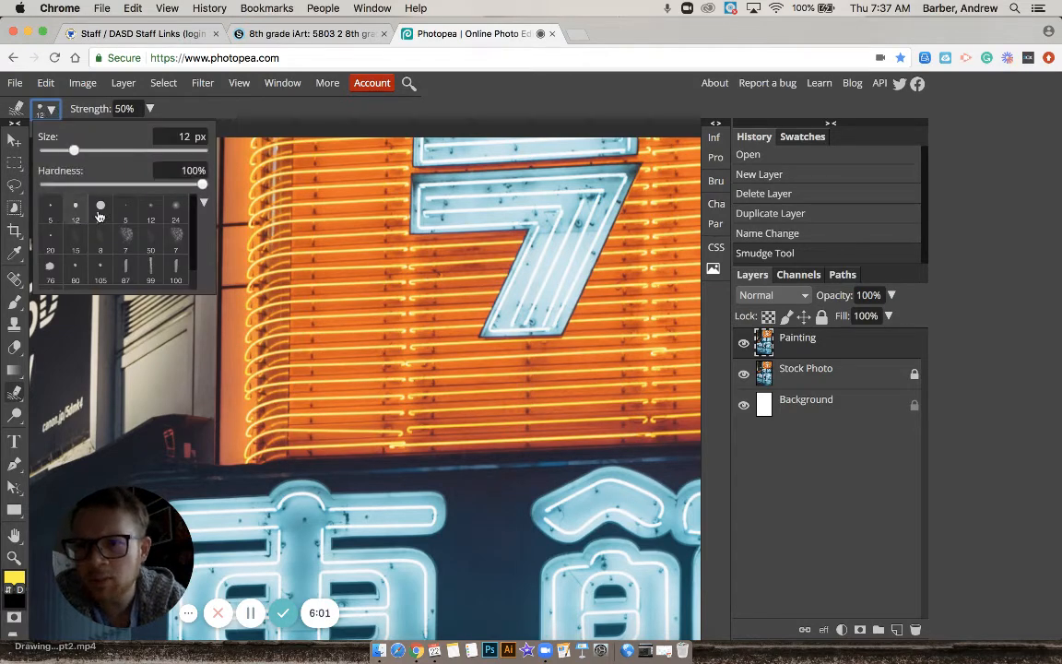
pyautogui.click(100, 209)
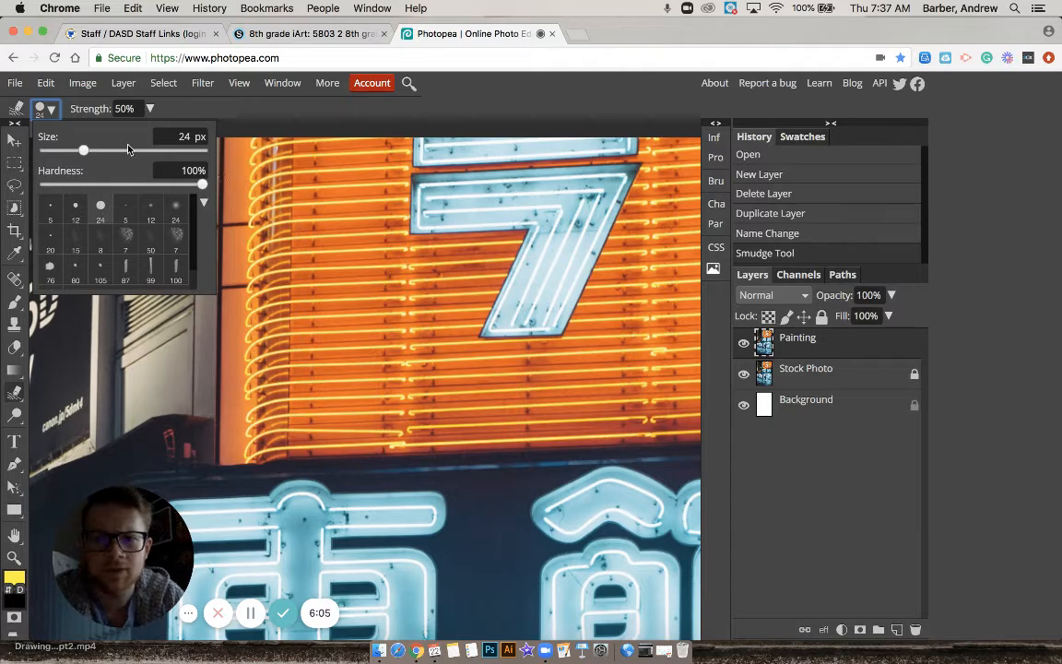
pyautogui.moveTo(83, 150)
pyautogui.mouseDown()
pyautogui.moveTo(106, 152)
pyautogui.moveTo(99, 157)
pyautogui.mouseUp()
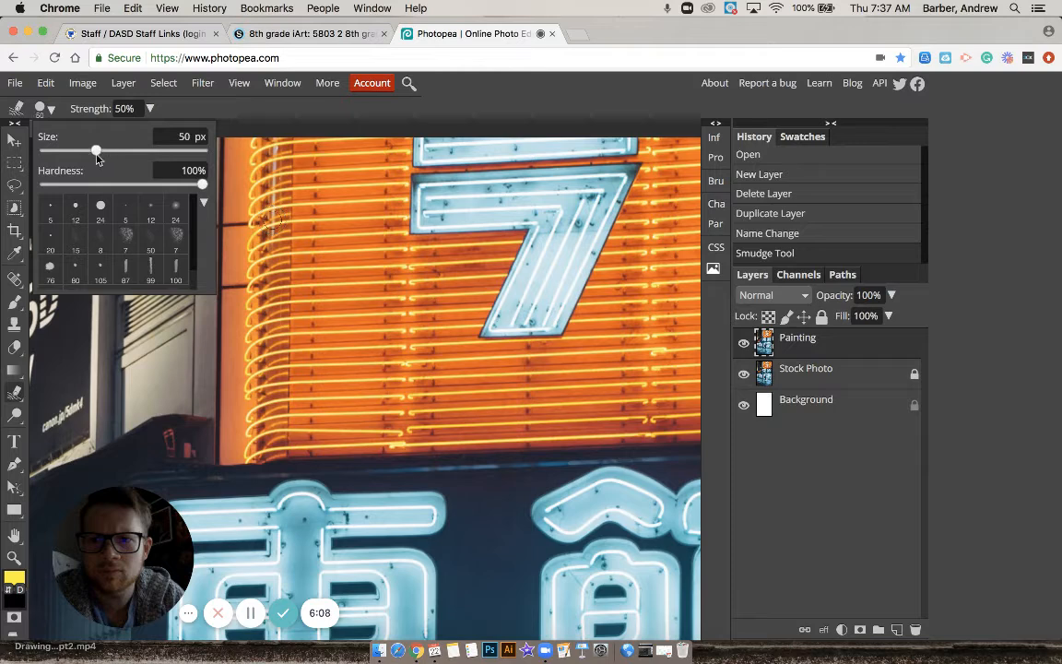
pyautogui.click(337, 120)
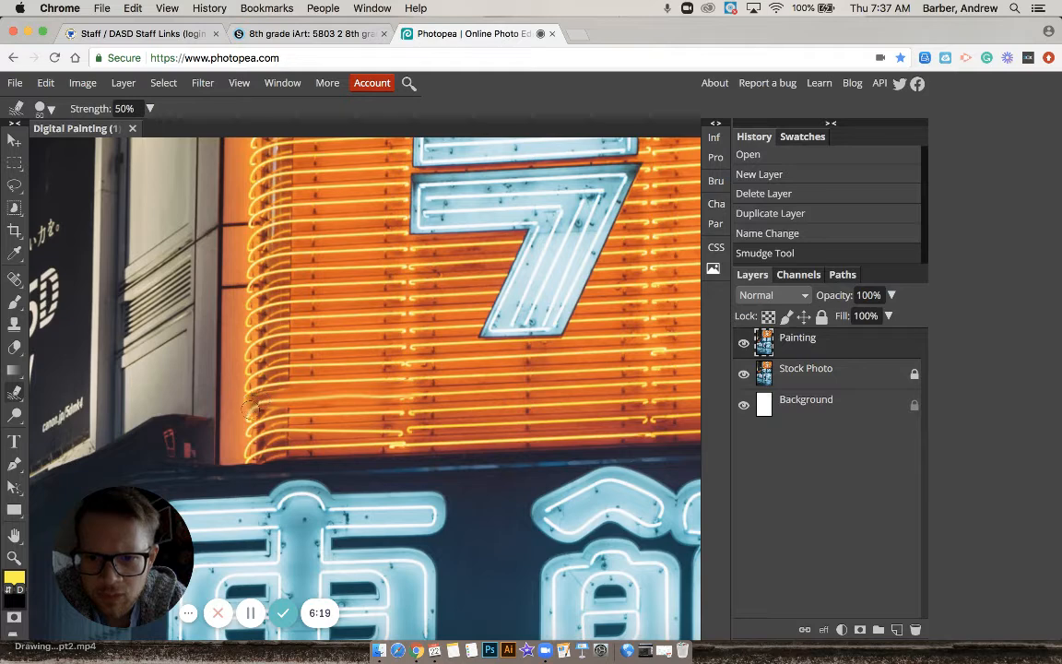
# Smudge the neon lines at the orange sign's lower-left corner along their direction, and compare the Painting layer with the stock photo.
pyautogui.moveTo(257, 411)
pyautogui.mouseDown()
pyautogui.moveTo(280, 414)
pyautogui.moveTo(412, 414)
pyautogui.moveTo(282, 416)
pyautogui.moveTo(369, 406)
pyautogui.mouseUp()
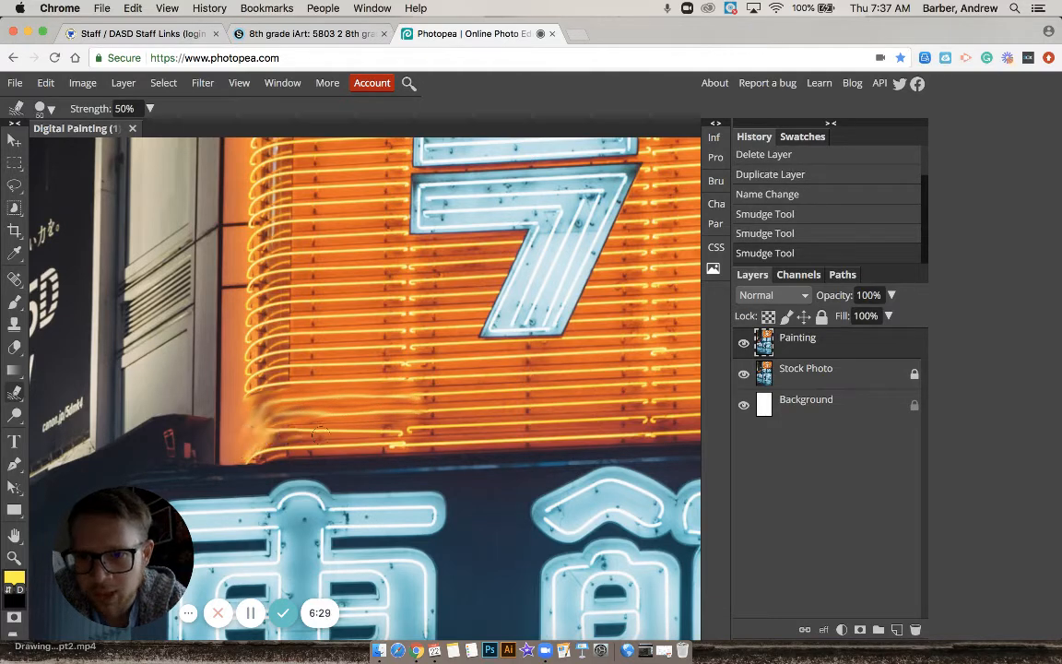
pyautogui.moveTo(259, 436)
pyautogui.mouseDown()
pyautogui.moveTo(319, 419)
pyautogui.moveTo(358, 422)
pyautogui.moveTo(297, 432)
pyautogui.moveTo(399, 428)
pyautogui.moveTo(266, 432)
pyautogui.moveTo(410, 417)
pyautogui.moveTo(252, 436)
pyautogui.moveTo(260, 411)
pyautogui.moveTo(249, 398)
pyautogui.moveTo(322, 375)
pyautogui.moveTo(404, 378)
pyautogui.moveTo(275, 378)
pyautogui.moveTo(231, 400)
pyautogui.moveTo(226, 368)
pyautogui.moveTo(232, 431)
pyautogui.moveTo(236, 338)
pyautogui.moveTo(231, 440)
pyautogui.moveTo(233, 306)
pyautogui.moveTo(231, 441)
pyautogui.moveTo(220, 321)
pyautogui.moveTo(226, 457)
pyautogui.moveTo(238, 298)
pyautogui.moveTo(237, 427)
pyautogui.mouseUp()
pyautogui.moveTo(241, 337)
pyautogui.mouseDown()
pyautogui.moveTo(277, 357)
pyautogui.moveTo(394, 347)
pyautogui.moveTo(403, 357)
pyautogui.moveTo(272, 361)
pyautogui.moveTo(283, 368)
pyautogui.moveTo(407, 360)
pyautogui.mouseUp()
pyautogui.moveTo(254, 370); pyautogui.dragTo(402, 364)
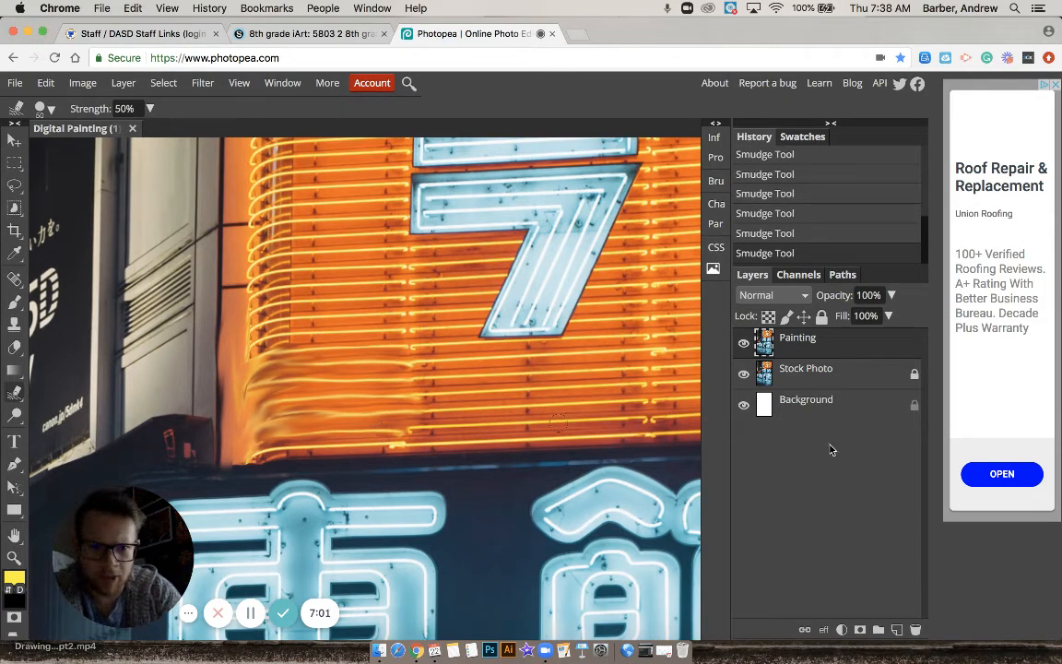
pyautogui.click(744, 343)
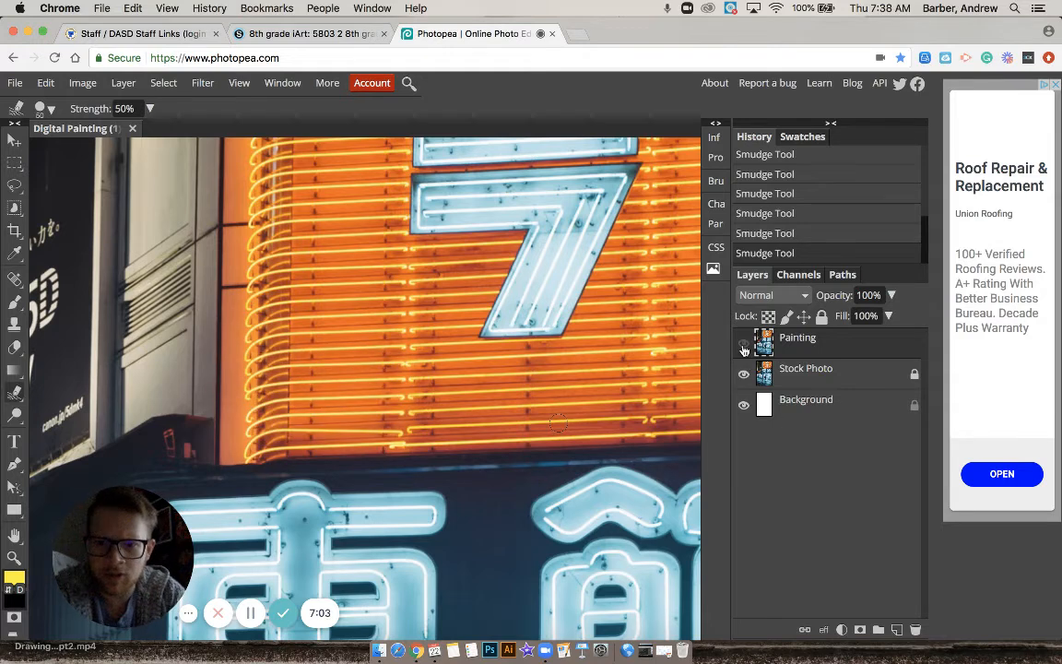
pyautogui.click(744, 345)
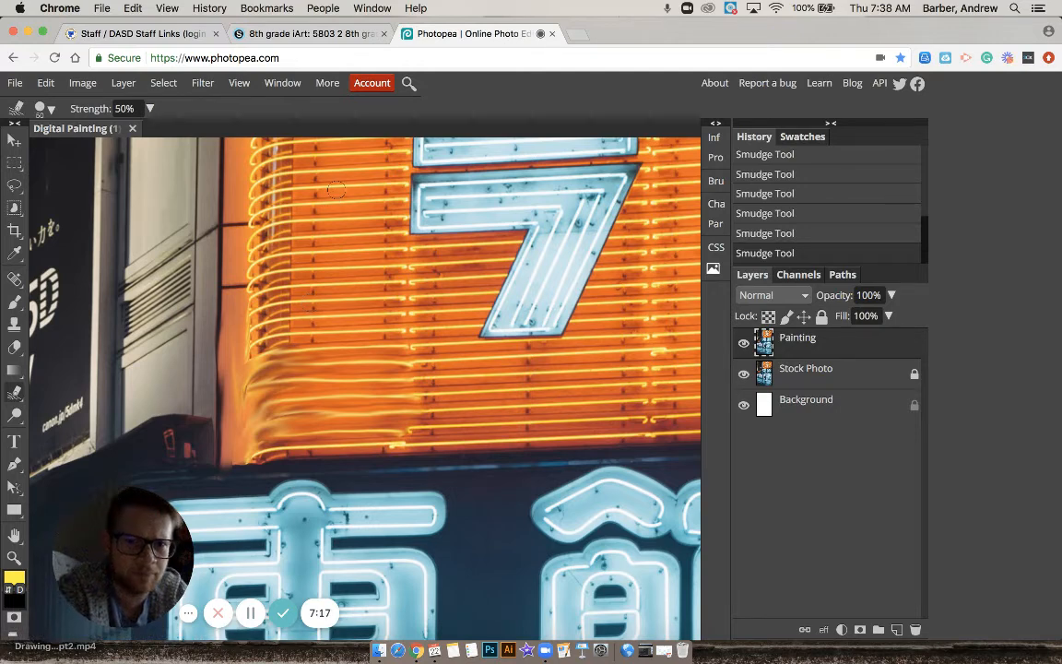
# Try smudging vertically across the neon lines to the left of the 7, and undo those strokes.
pyautogui.moveTo(336, 190)
pyautogui.mouseDown()
pyautogui.moveTo(348, 323)
pyautogui.moveTo(355, 194)
pyautogui.moveTo(343, 276)
pyautogui.moveTo(346, 193)
pyautogui.moveTo(355, 268)
pyautogui.moveTo(374, 284)
pyautogui.mouseUp()
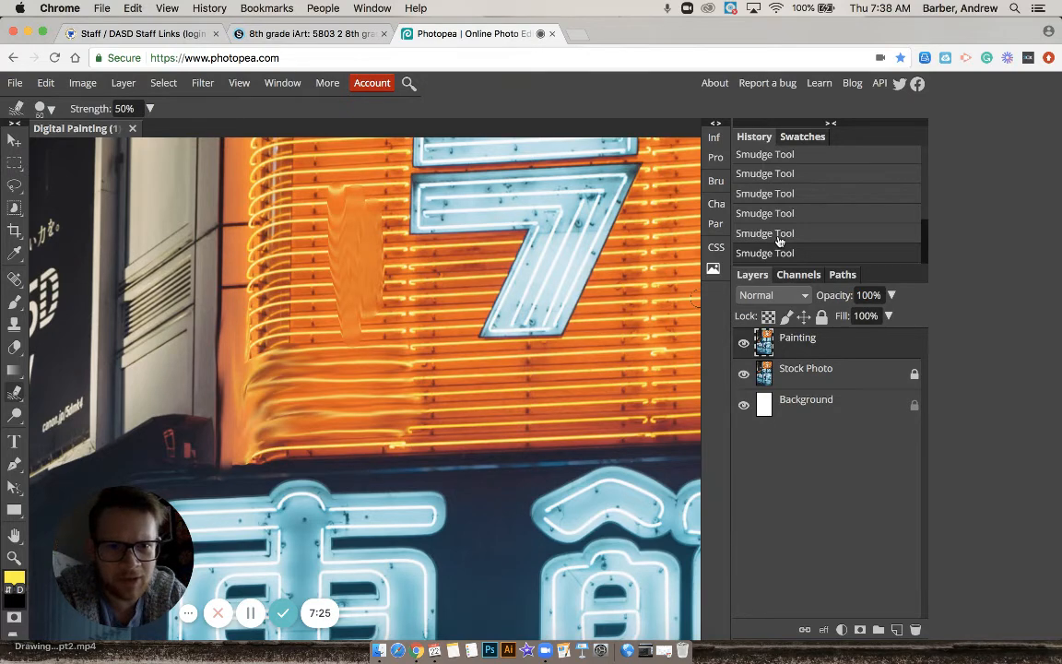
pyautogui.press('super+z')
pyautogui.press('super+z')
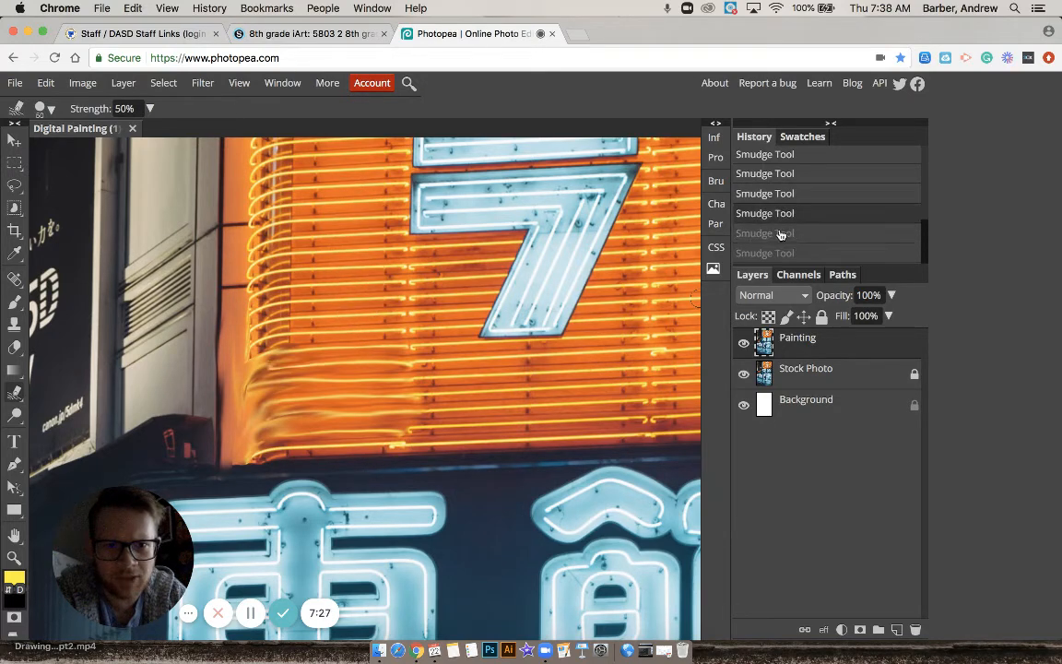
pyautogui.click(779, 253)
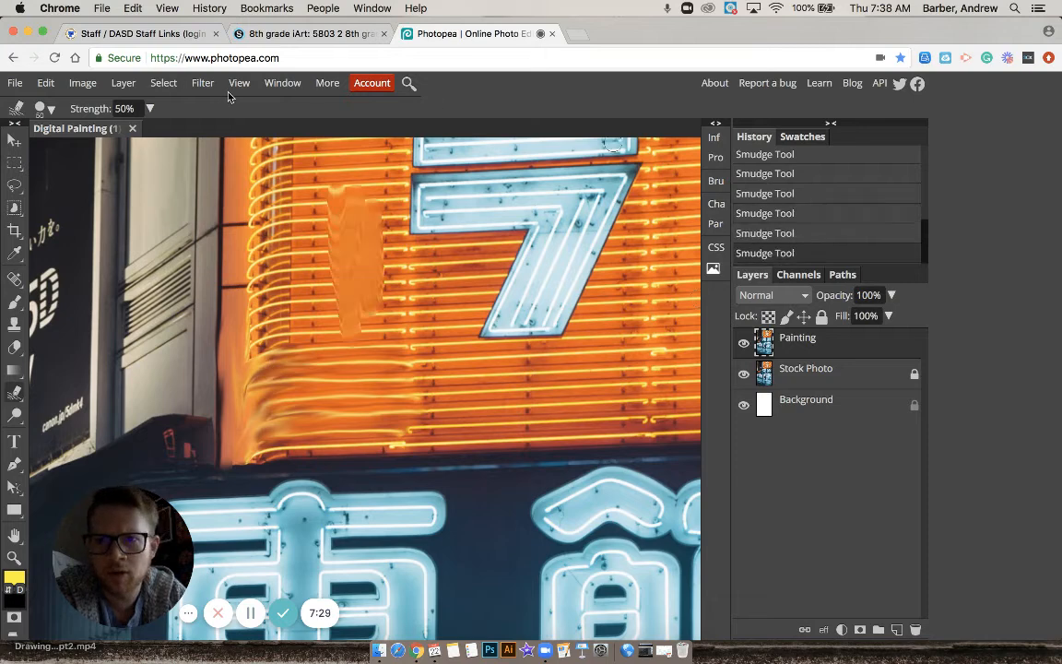
pyautogui.click(48, 84)
pyautogui.click(58, 102)
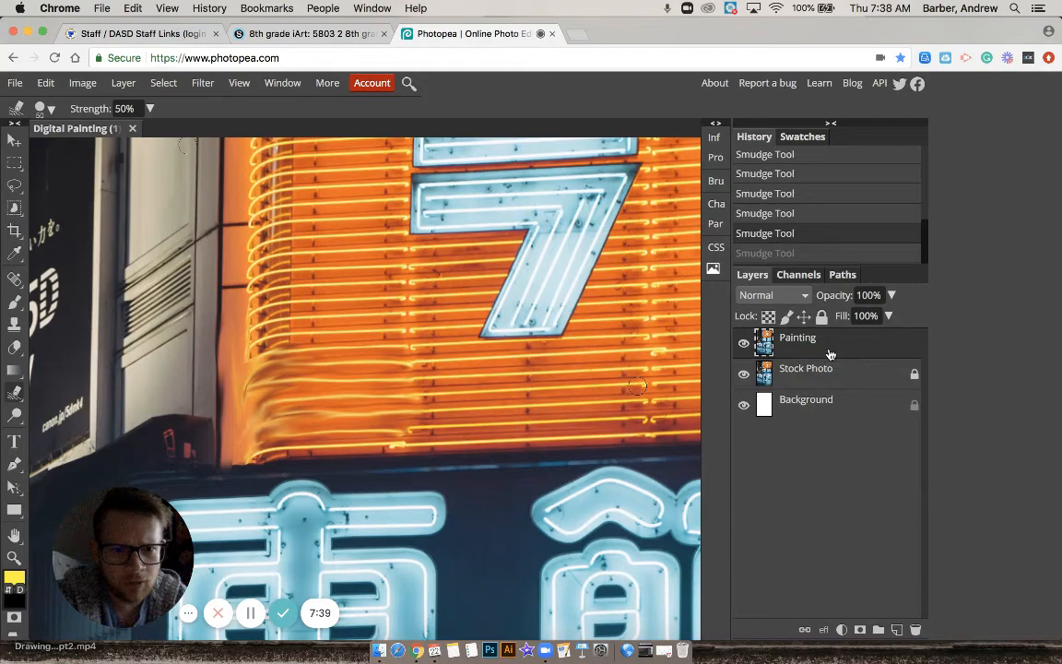
pyautogui.click(831, 122)
pyautogui.click(914, 182)
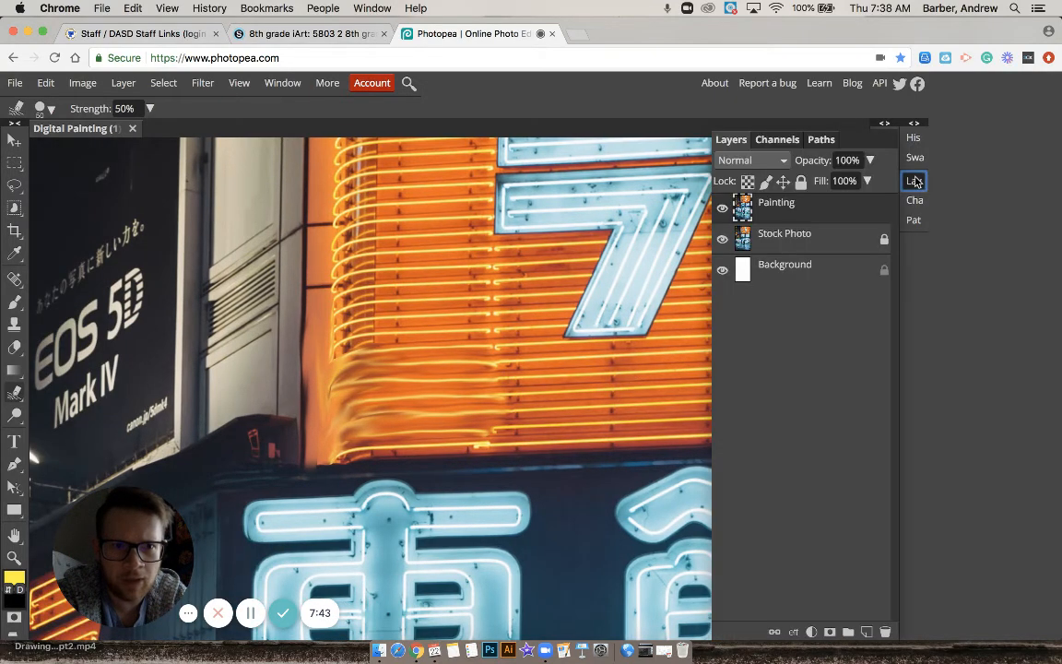
pyautogui.click(915, 182)
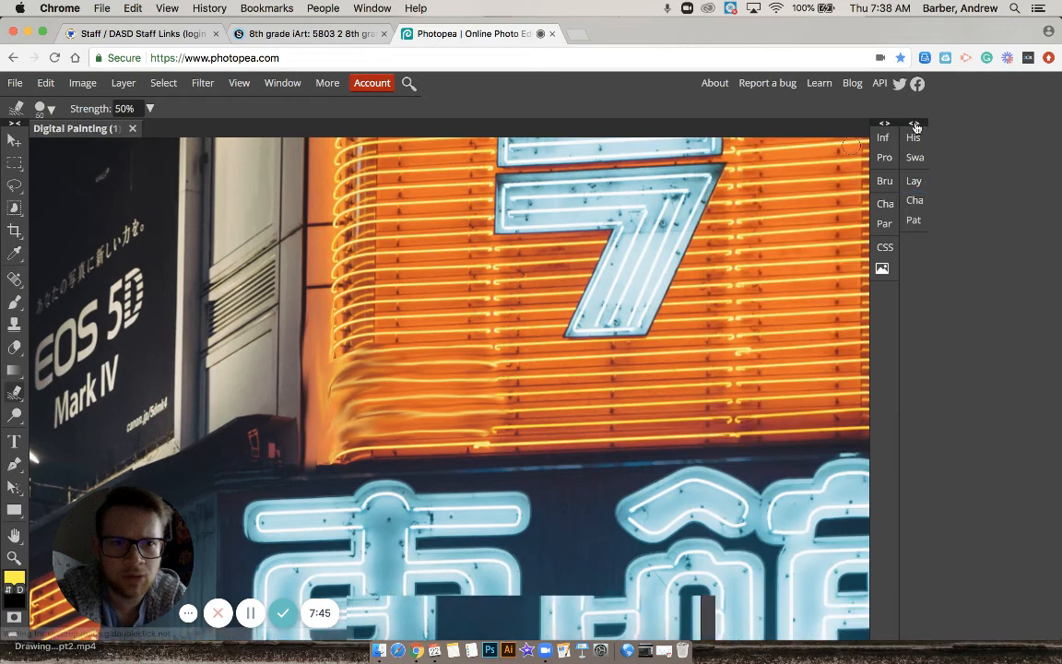
pyautogui.click(915, 123)
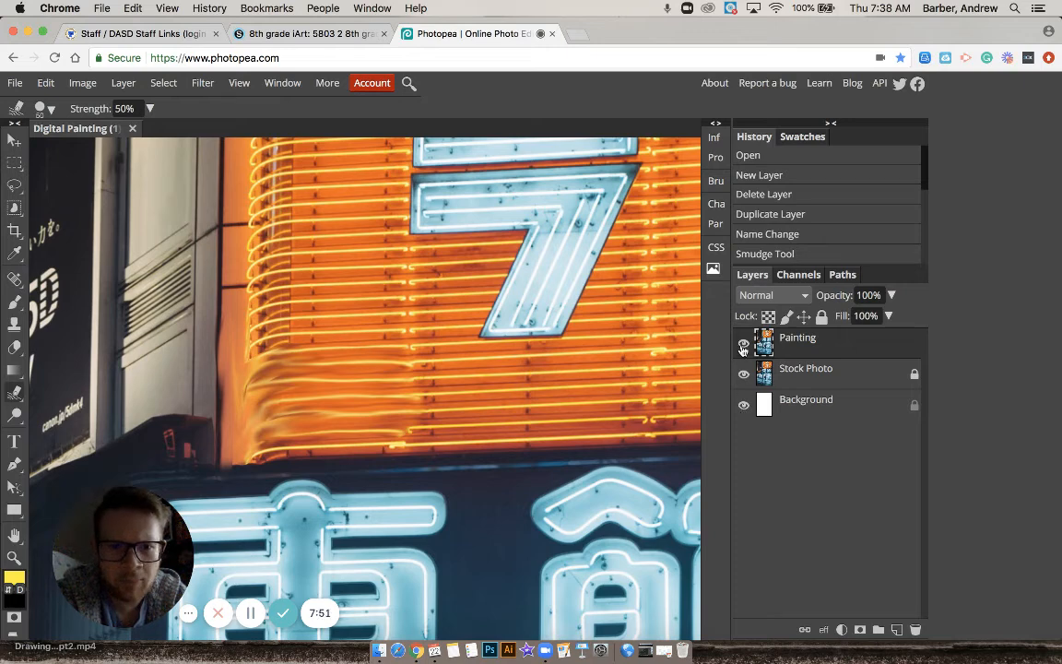
# Compare the smudged area with the original photo by repeatedly hiding and showing the Painting layer, leaving it visible.
pyautogui.click(744, 346)
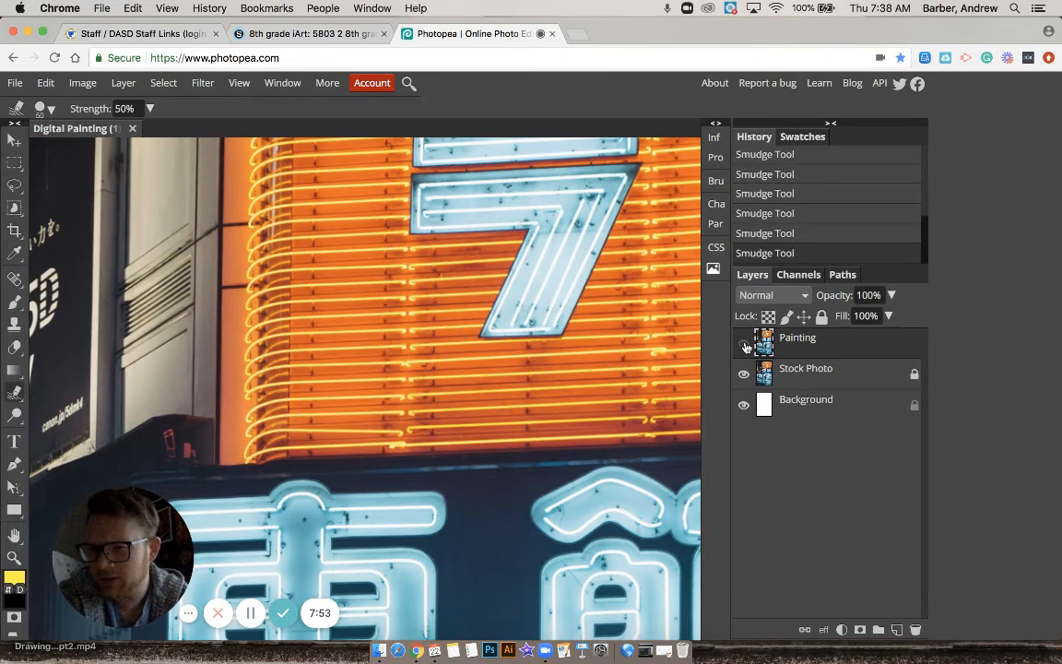
pyautogui.click(745, 346)
pyautogui.click(744, 346)
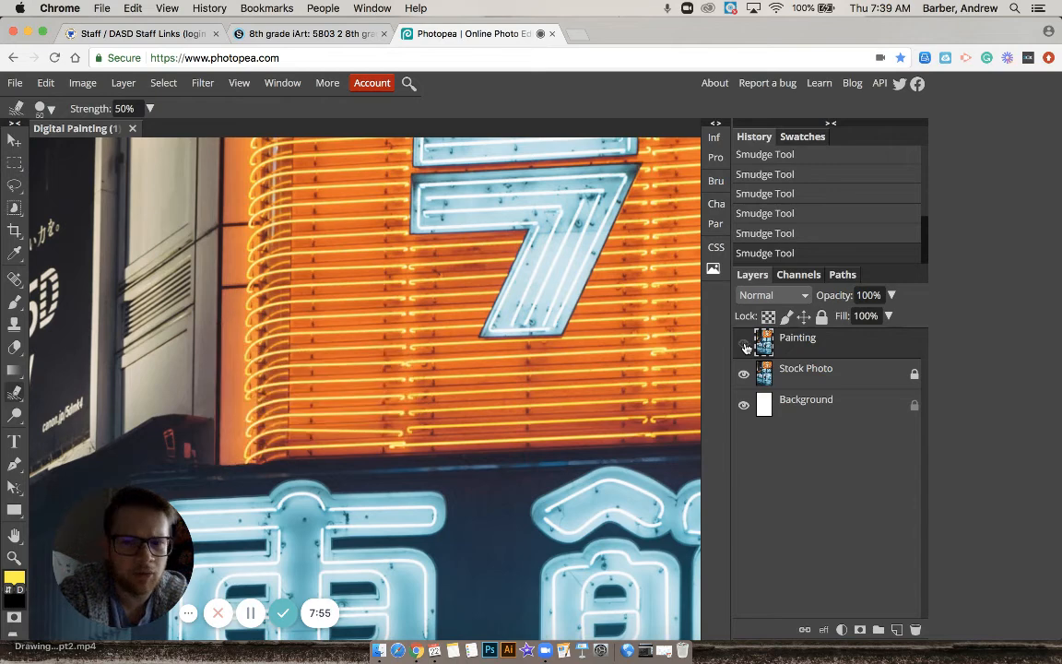
pyautogui.click(744, 345)
pyautogui.click(744, 346)
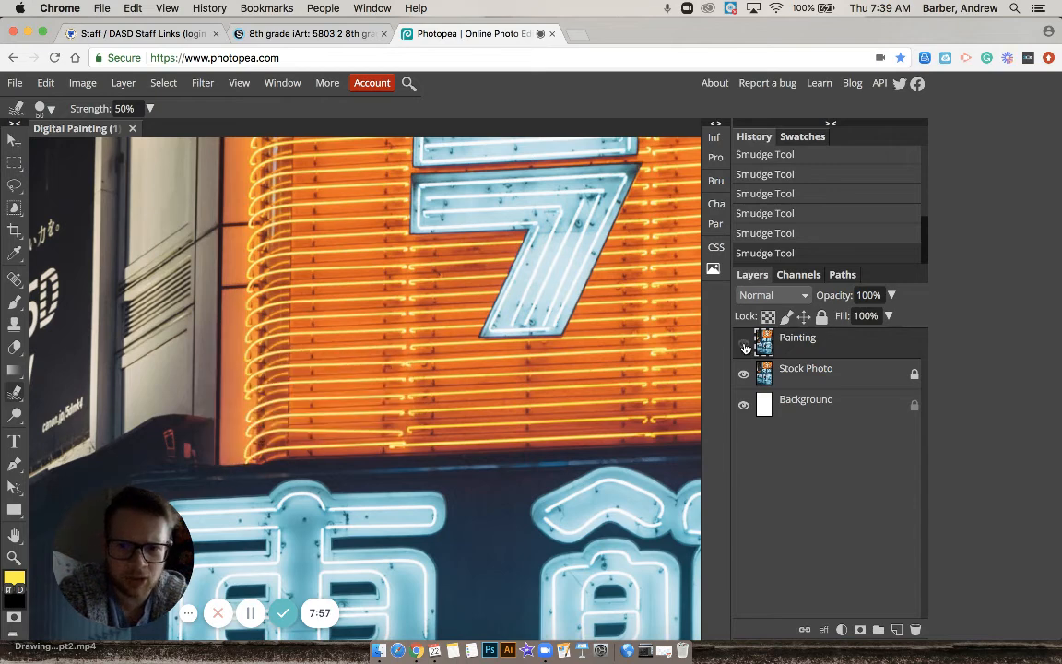
pyautogui.click(744, 346)
pyautogui.click(744, 346)
pyautogui.click(744, 346)
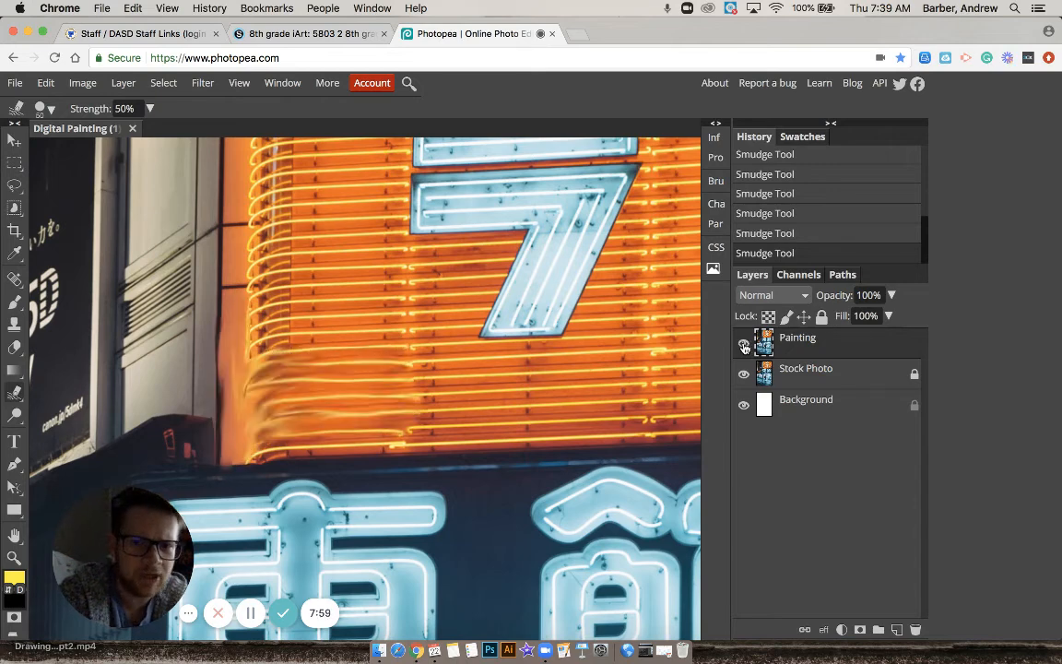
pyautogui.click(745, 345)
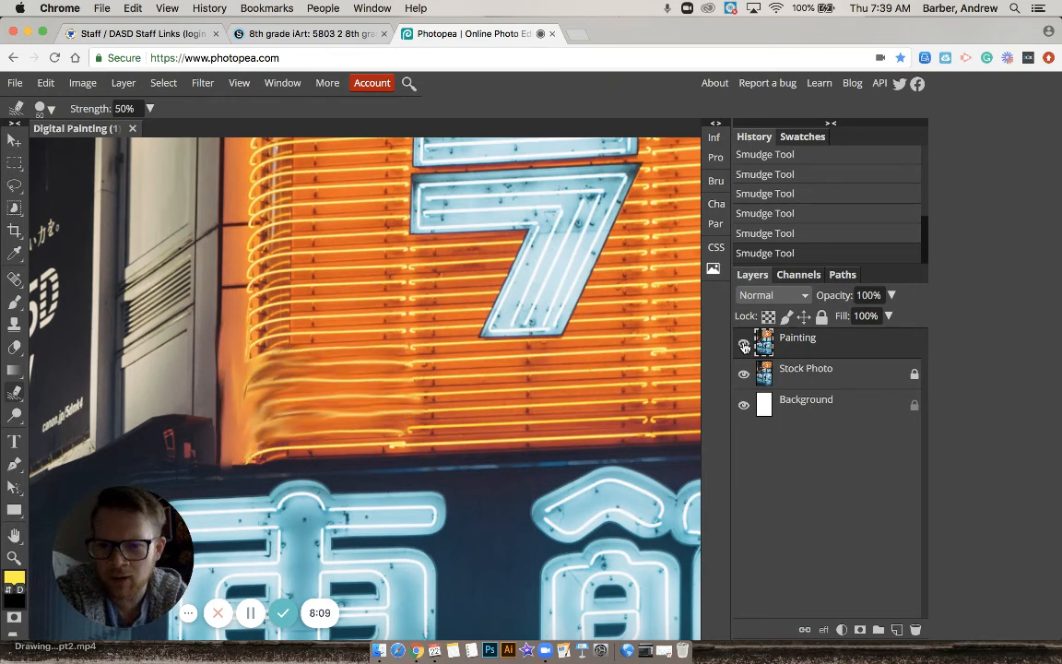
pyautogui.click(744, 347)
pyautogui.click(744, 347)
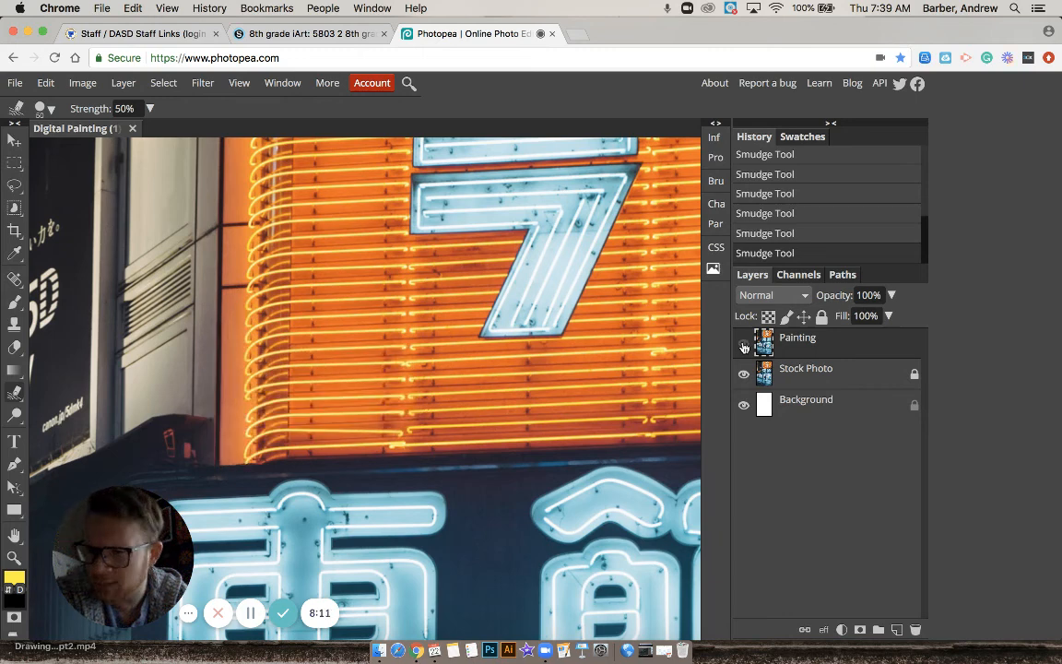
pyautogui.click(744, 346)
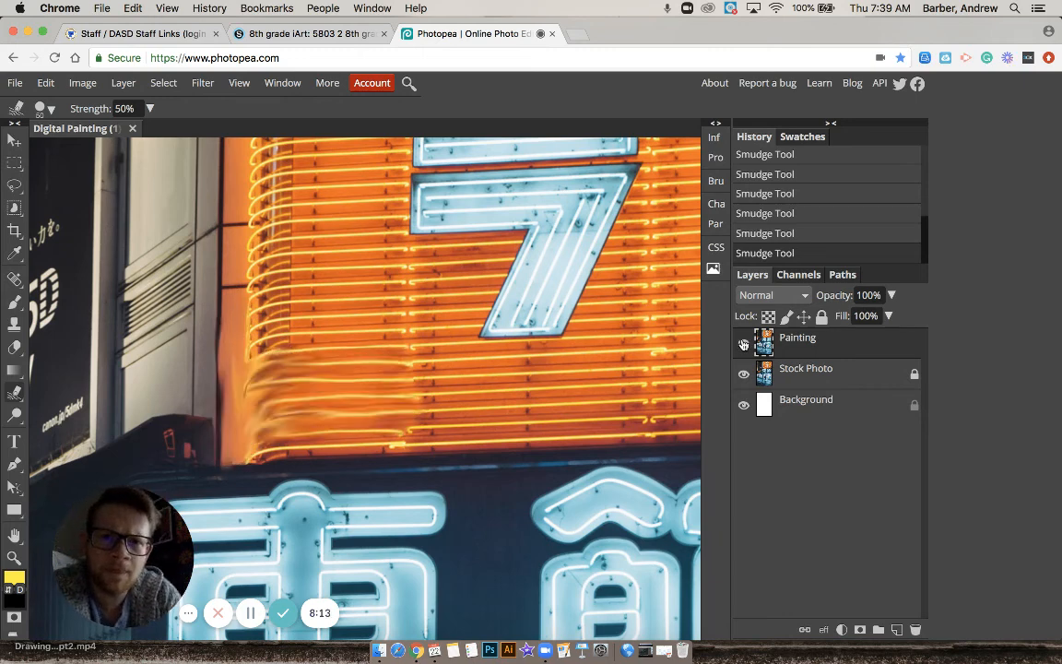
pyautogui.click(745, 346)
pyautogui.click(744, 346)
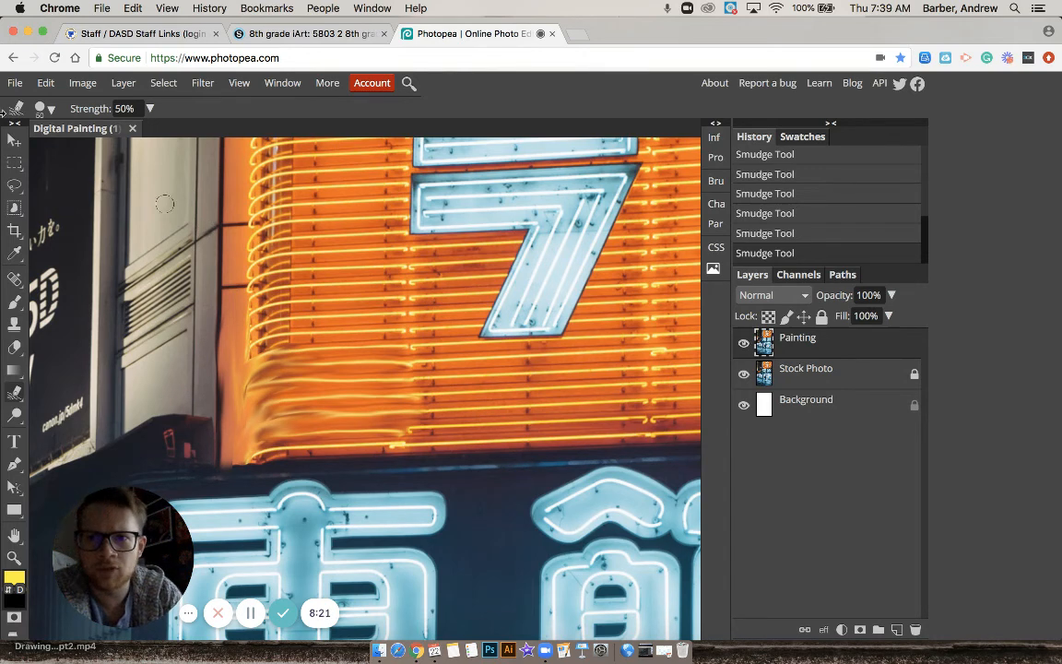
# Save the document as a PSD and move the downloaded Digital Painting (1).psd onto the desktop.
pyautogui.click(15, 83)
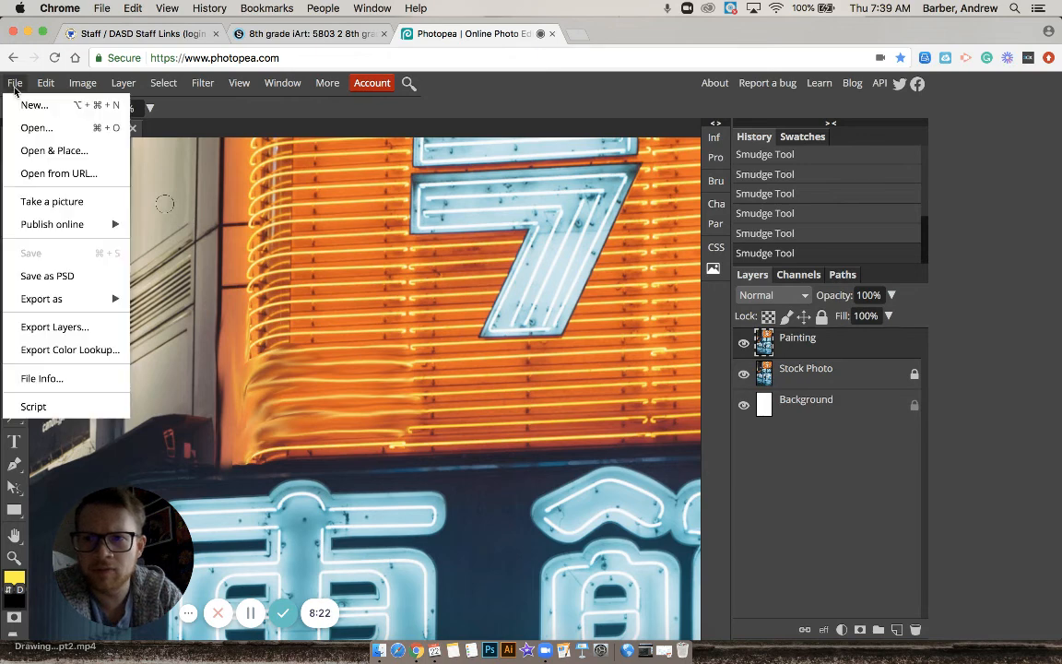
pyautogui.click(46, 277)
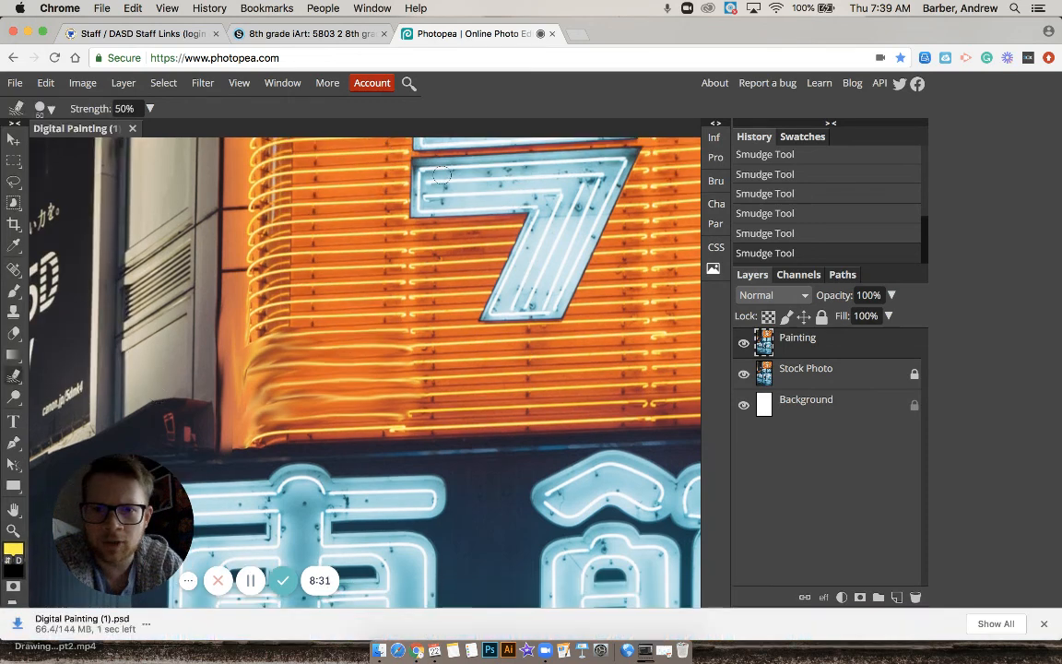
pyautogui.moveTo(634, 35); pyautogui.dragTo(729, 24)
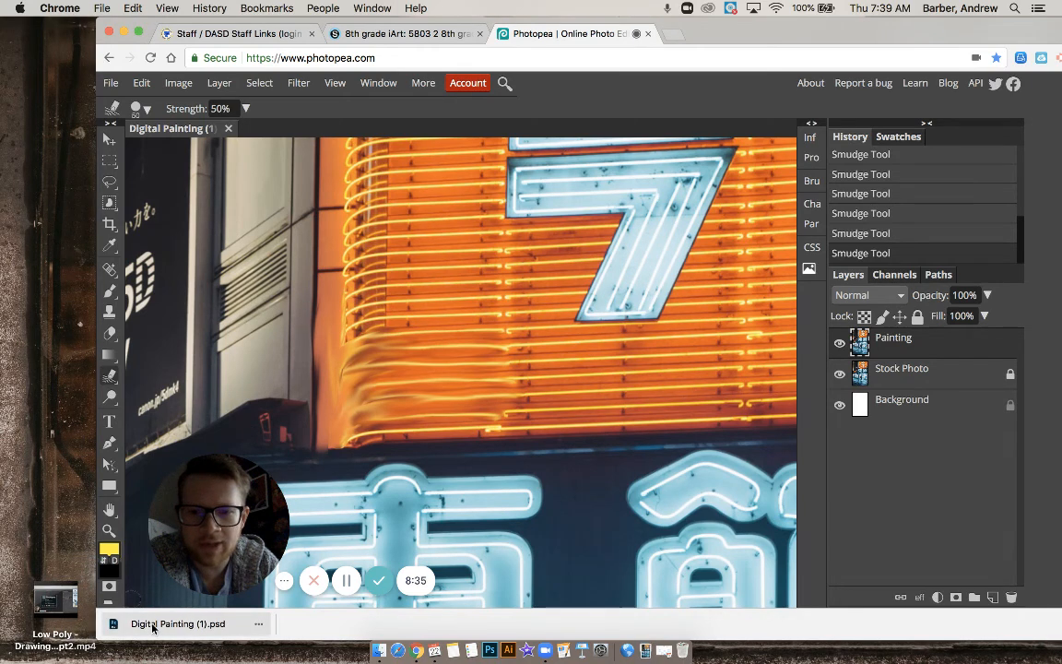
pyautogui.moveTo(153, 628)
pyautogui.mouseDown()
pyautogui.moveTo(148, 567)
pyautogui.moveTo(51, 471)
pyautogui.moveTo(46, 506)
pyautogui.mouseUp()
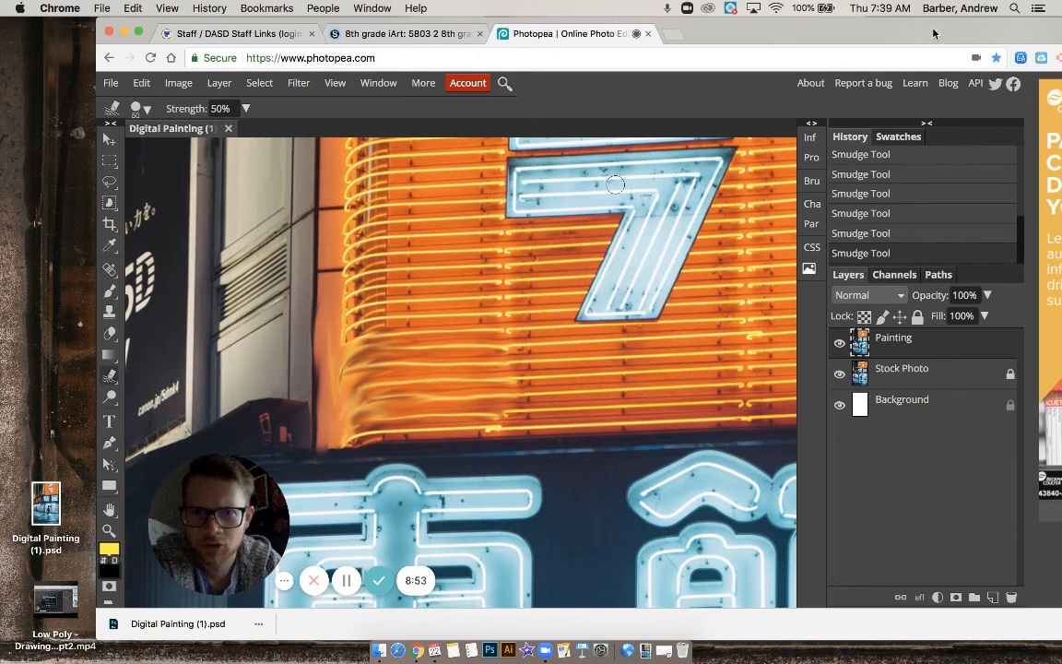
pyautogui.moveTo(934, 33); pyautogui.dragTo(836, 25)
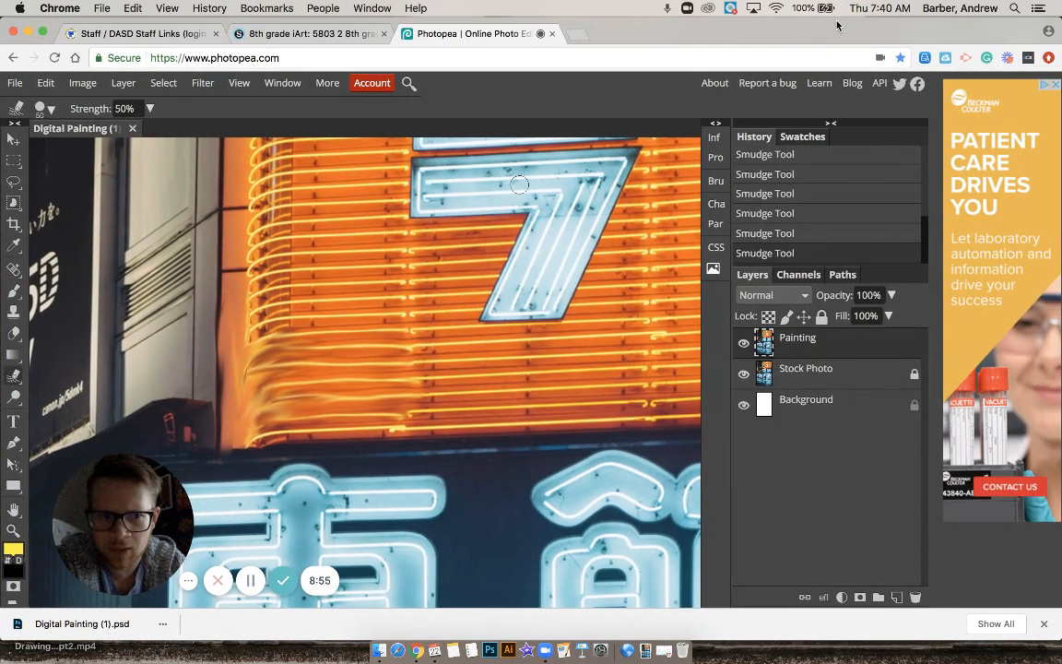